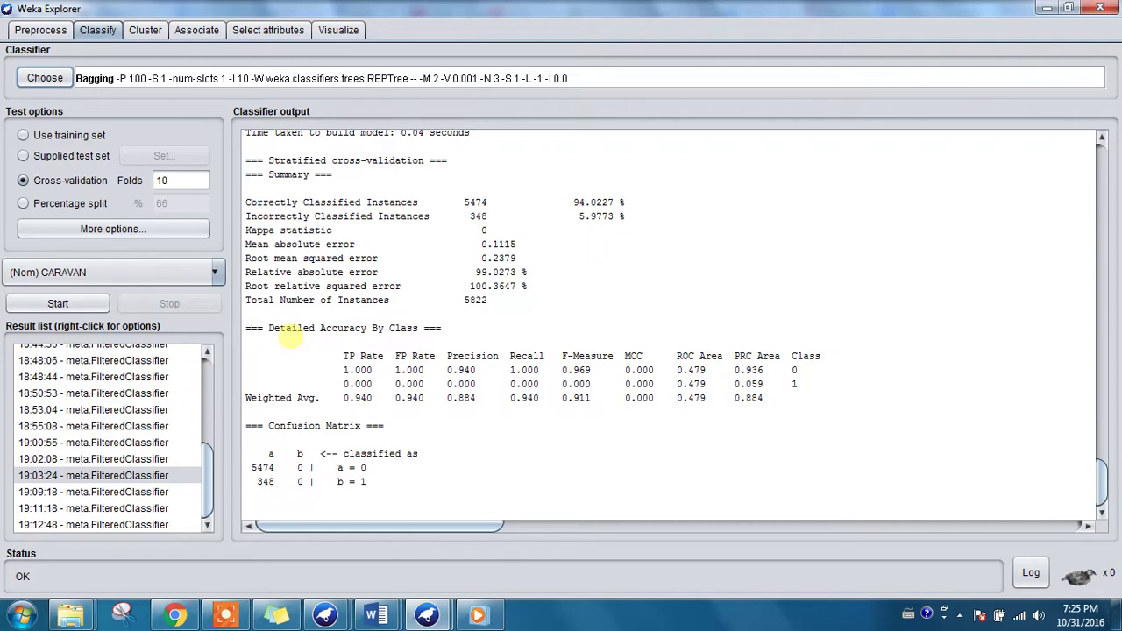
Replace Bagging with FilteredClassifier (Discretize filter plus J48) from the meta classifier group
left_click(44, 78)
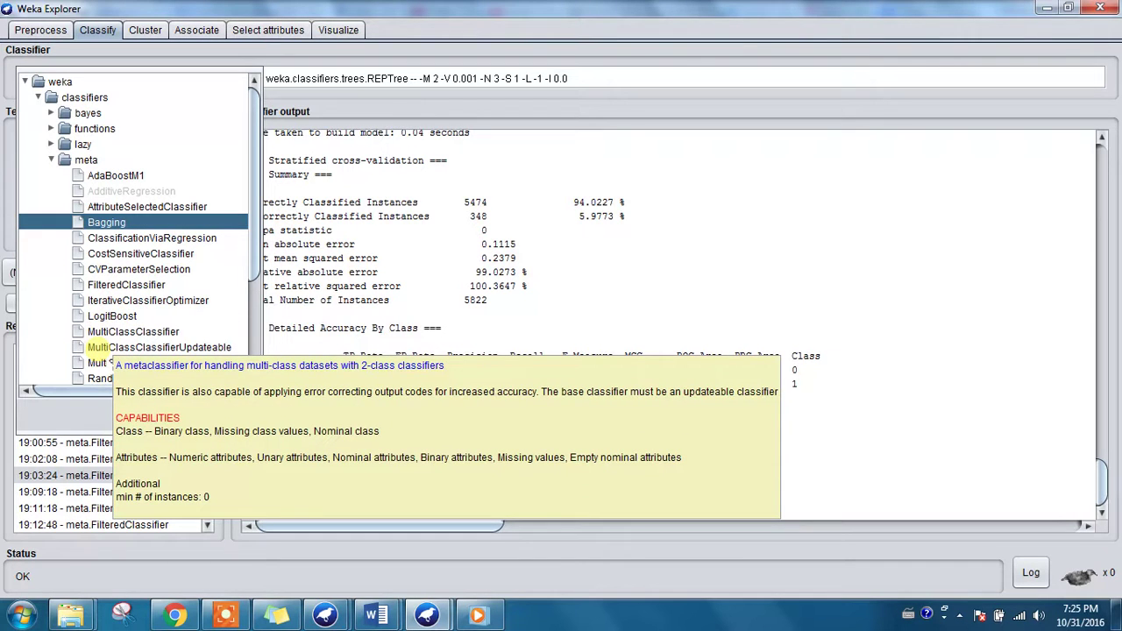
left_click(125, 285)
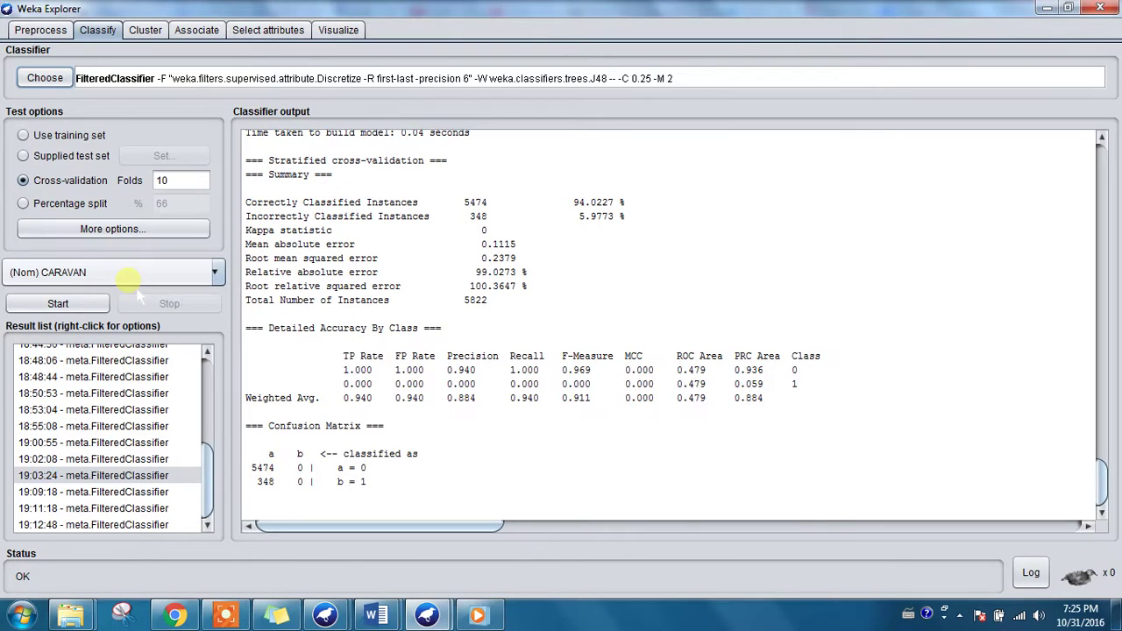
Swap the FilteredClassifier's J48 base learner for bayes > NaiveBayes, keeping the Discretize filter
left_click(141, 85)
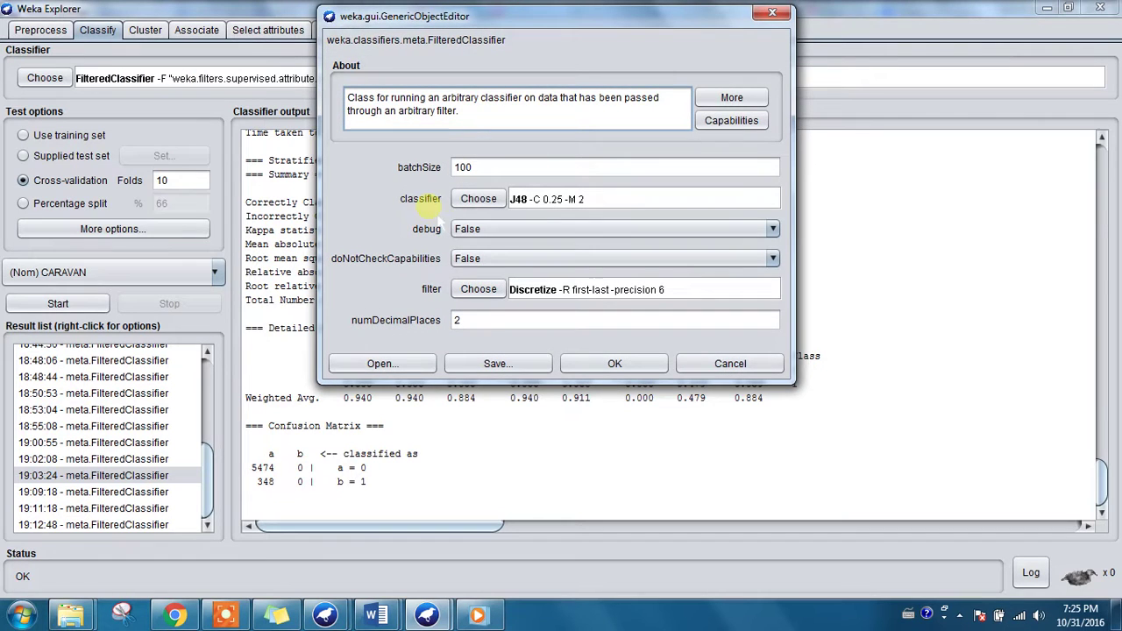
left_click(476, 200)
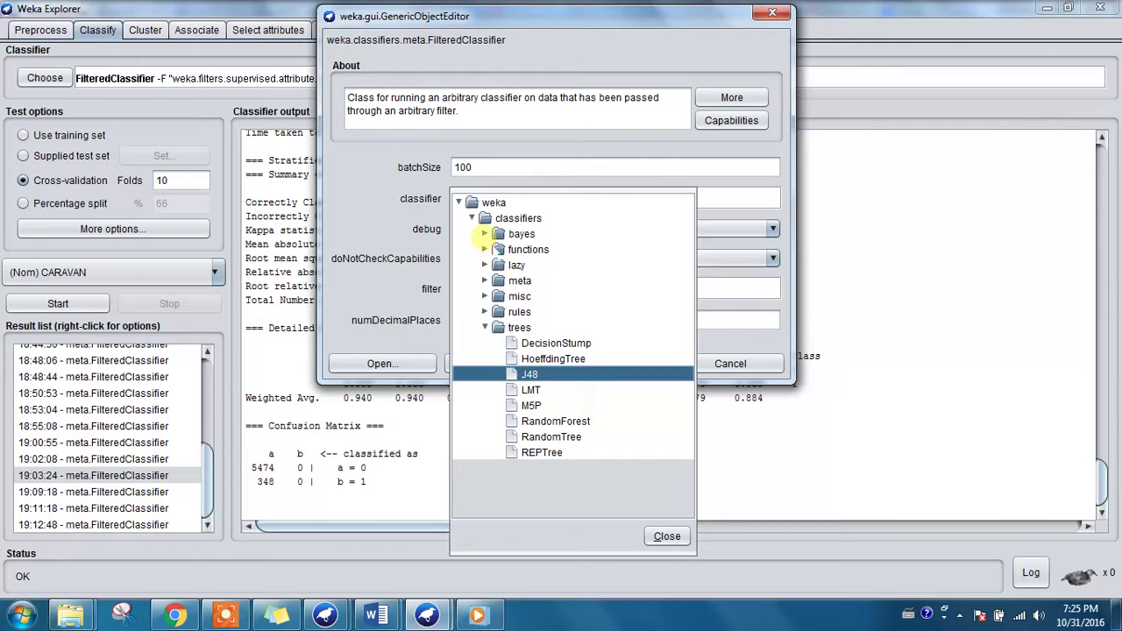
left_click(484, 234)
left_click(537, 265)
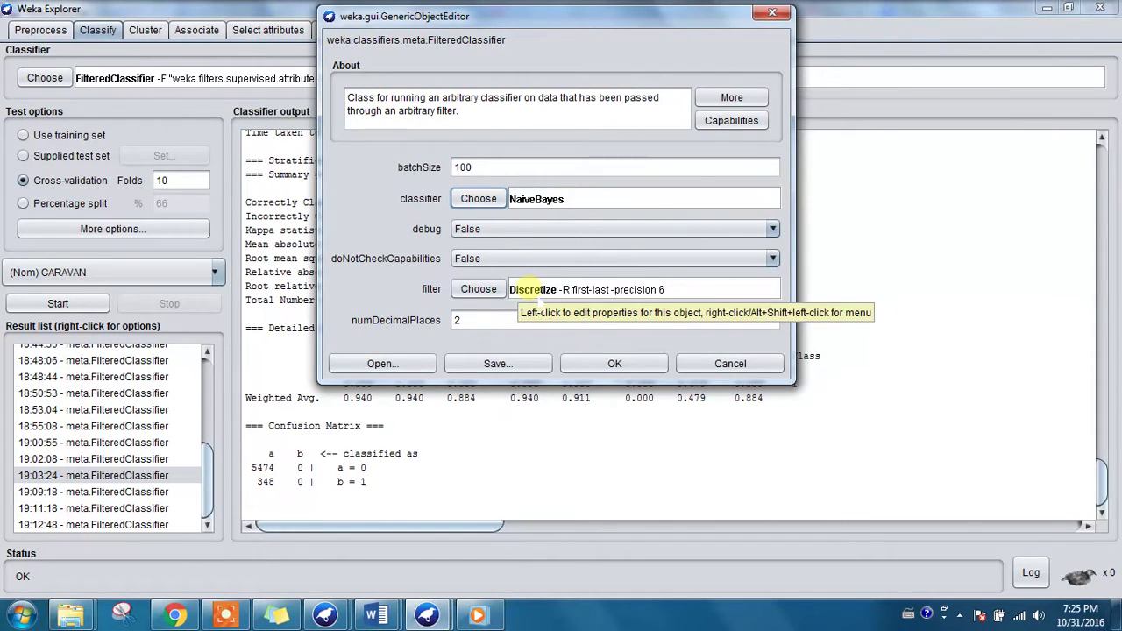
Change the FilteredClassifier's filter from Discretize to MultiFilter and bring up its settings
left_click(537, 296)
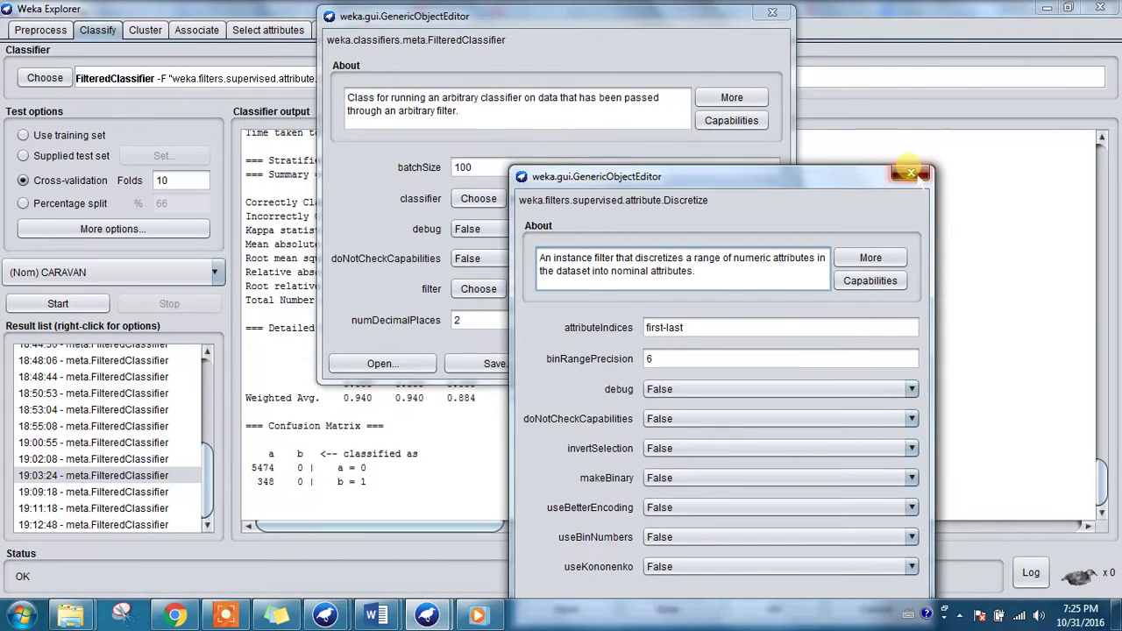
left_click(911, 173)
left_click(479, 288)
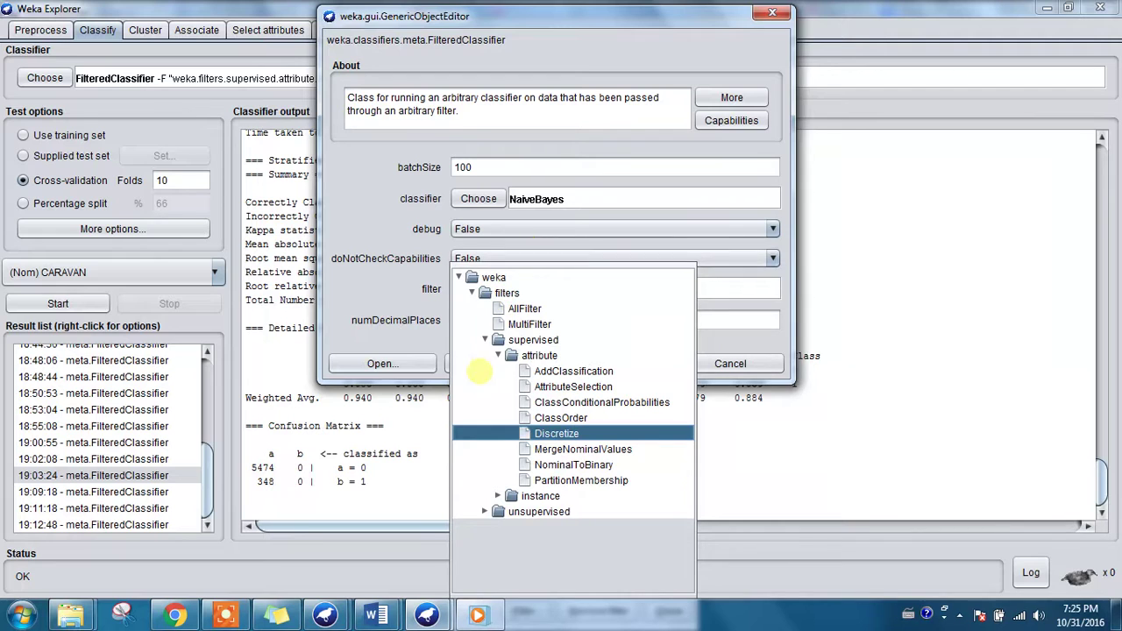
left_click(508, 325)
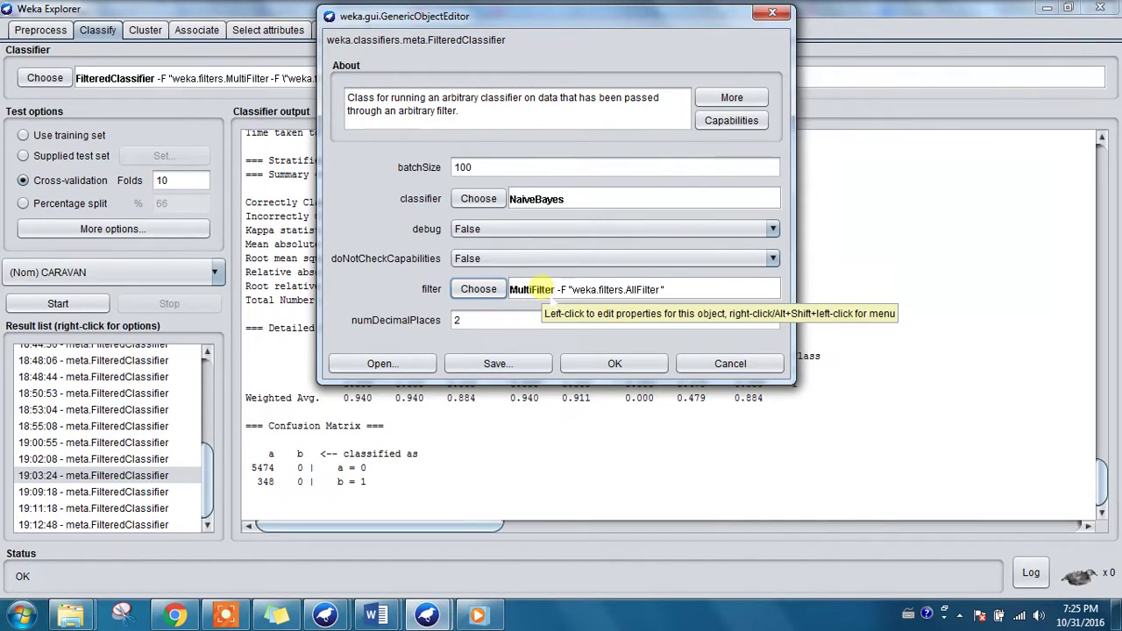
left_click(535, 290)
left_click_drag(691, 189, 831, 114)
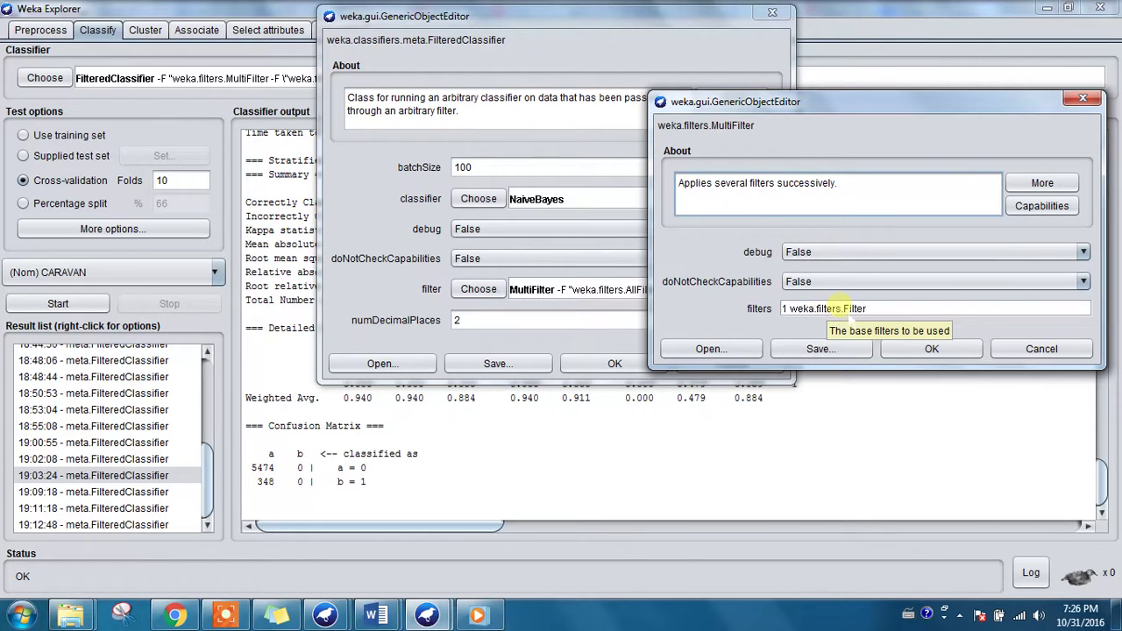
Pick supervised > attribute > AttributeSelection in the MultiFilter's filter list, then close without adding
left_click(863, 310)
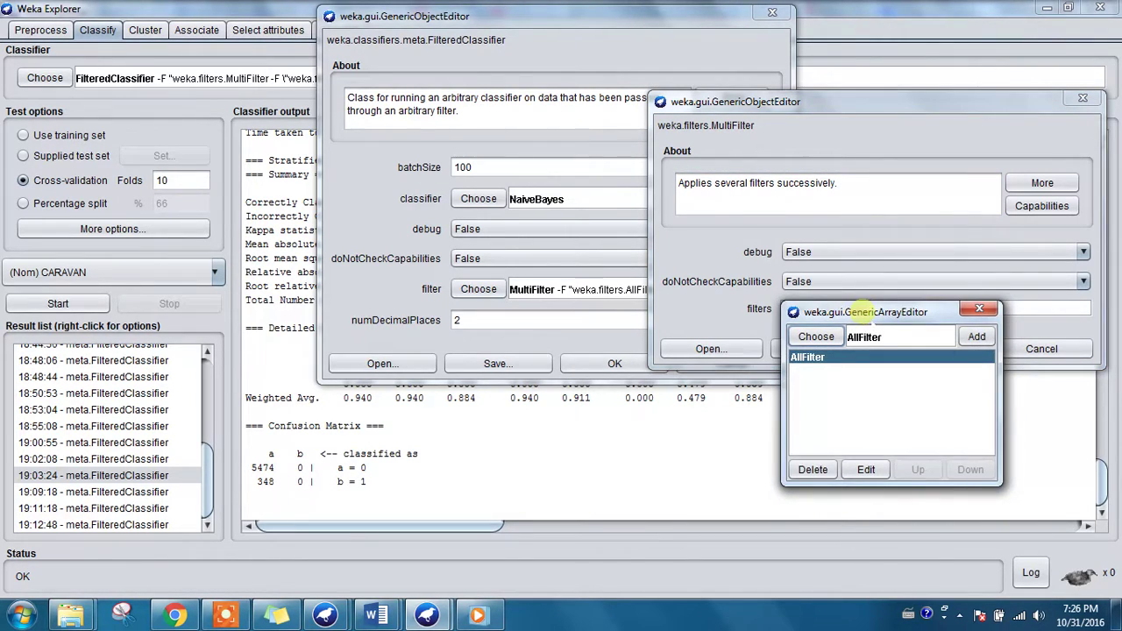
left_click_drag(862, 305, 824, 191)
left_click(777, 222)
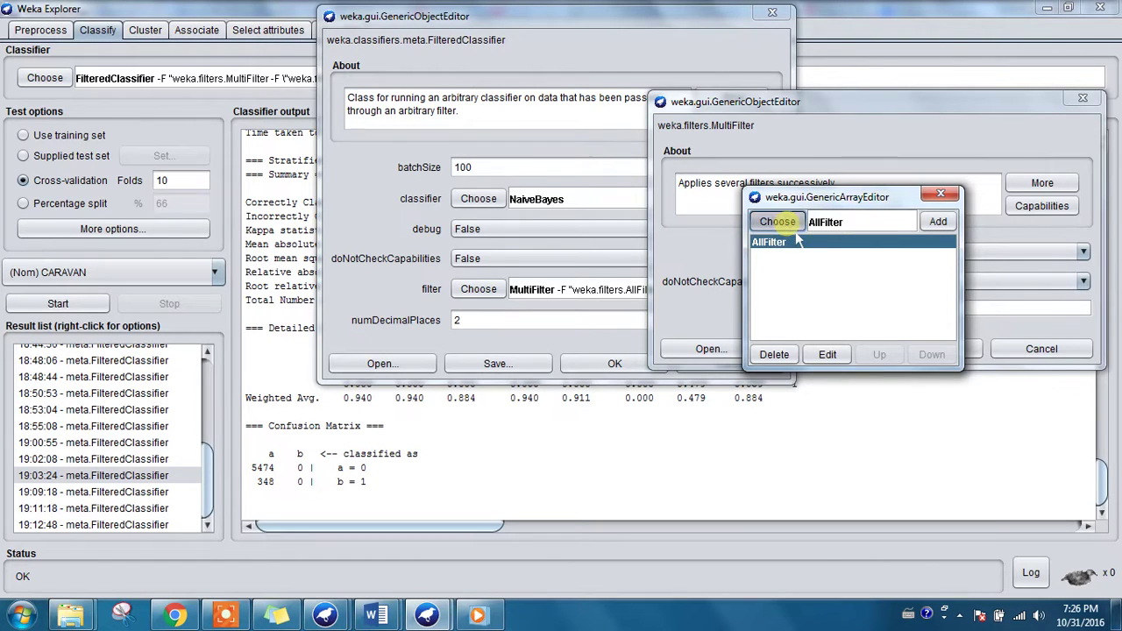
left_click(783, 288)
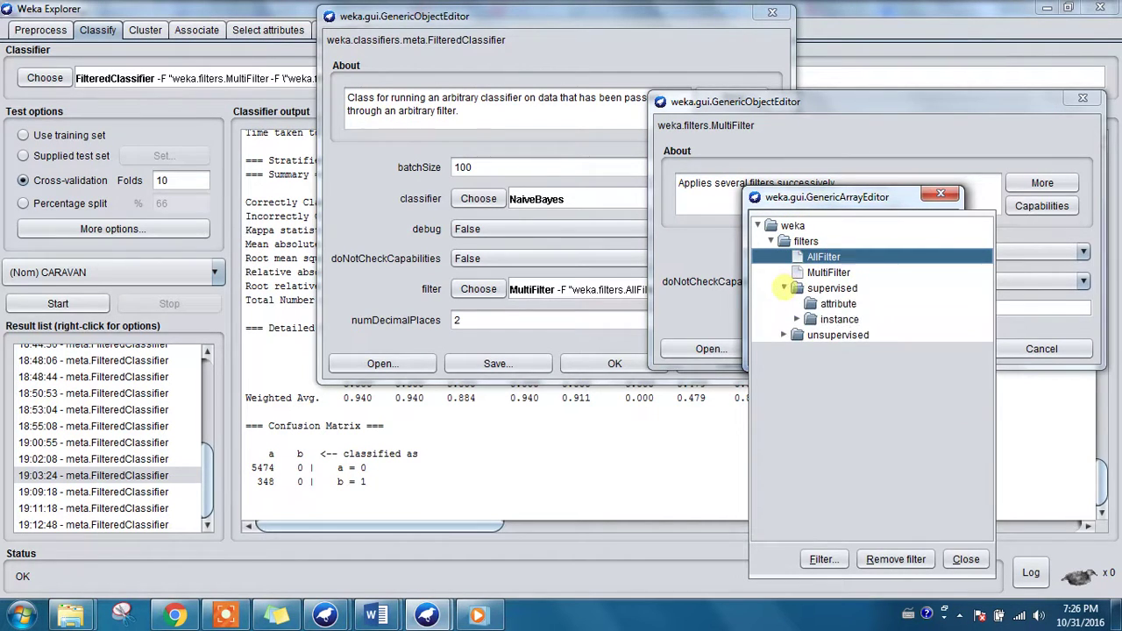
left_click(797, 303)
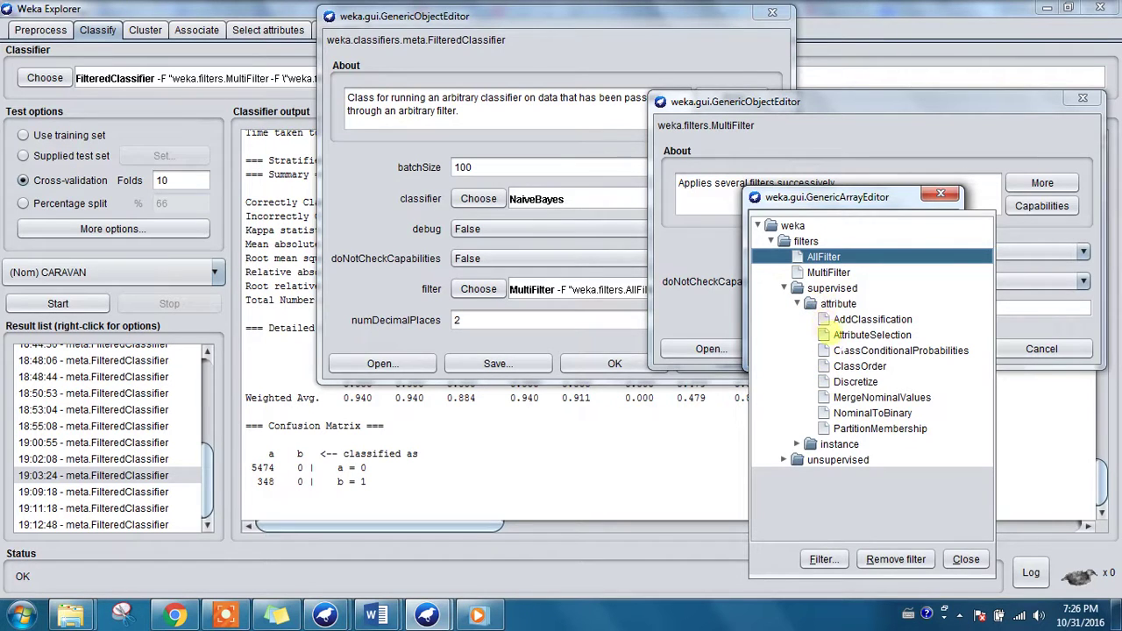
left_click(840, 335)
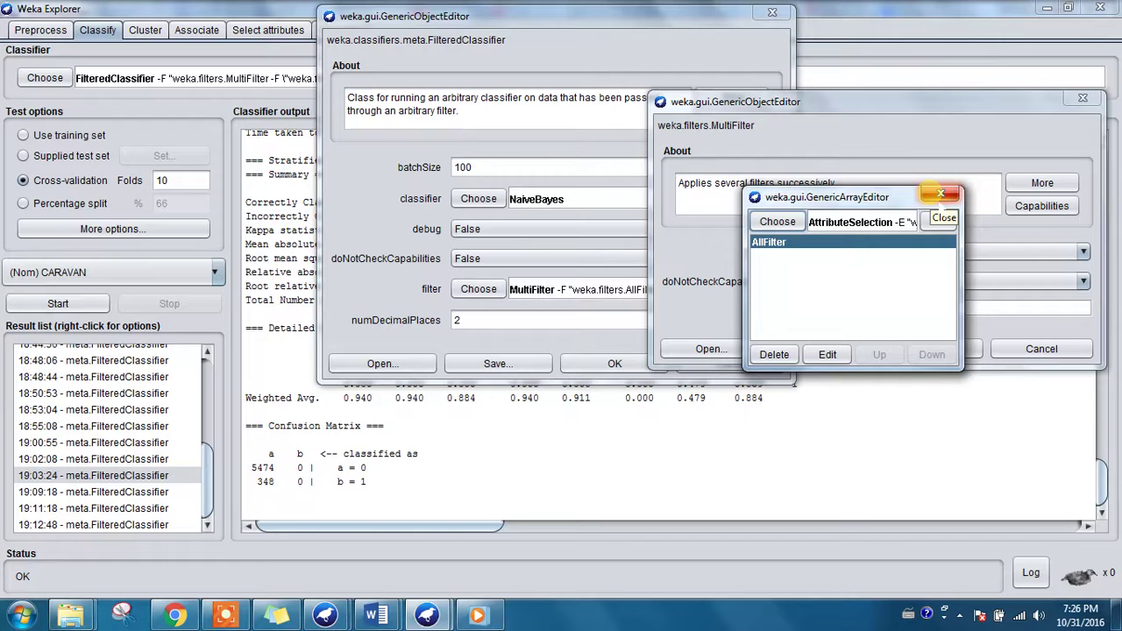
left_click(941, 193)
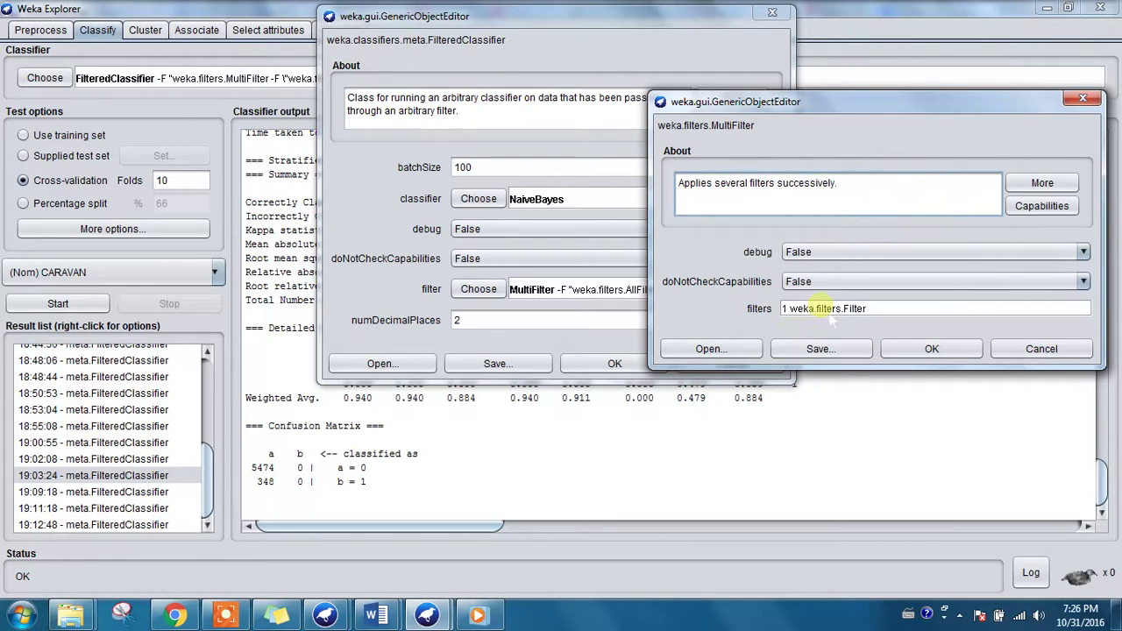
Add AttributeSelection to the MultiFilter's filters and delete the default AllFilter
left_click(776, 242)
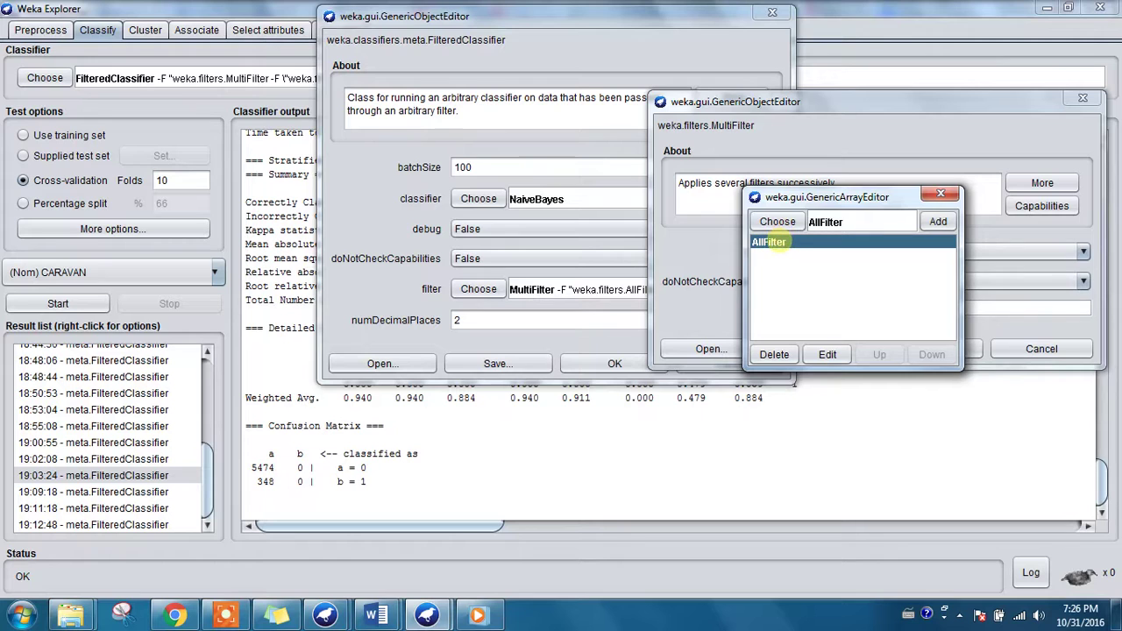
left_click(778, 222)
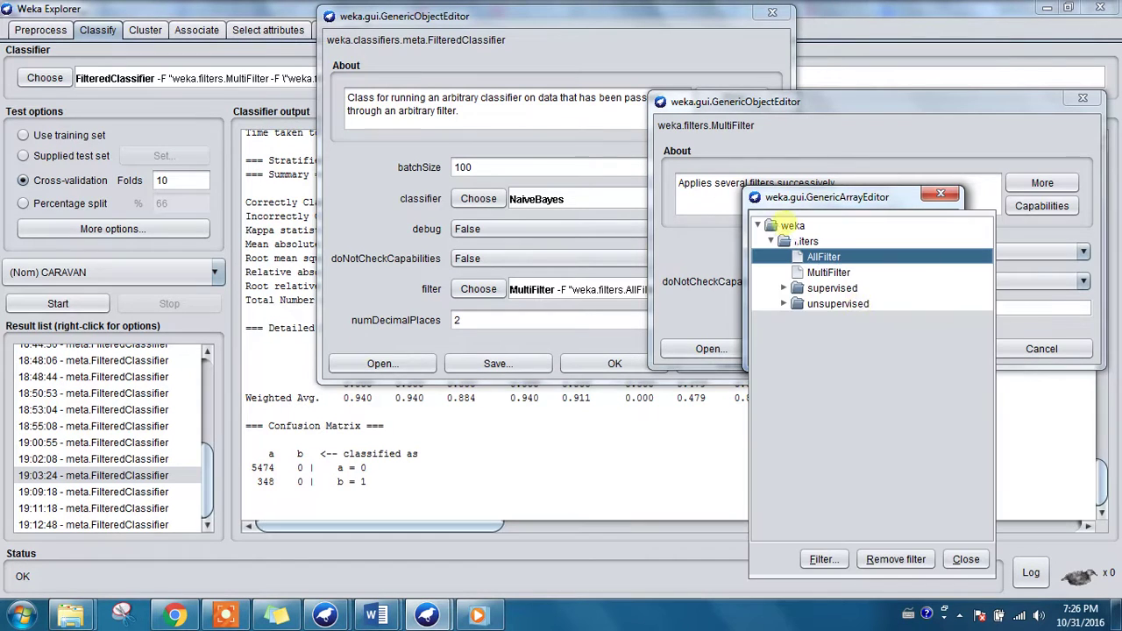
left_click(785, 288)
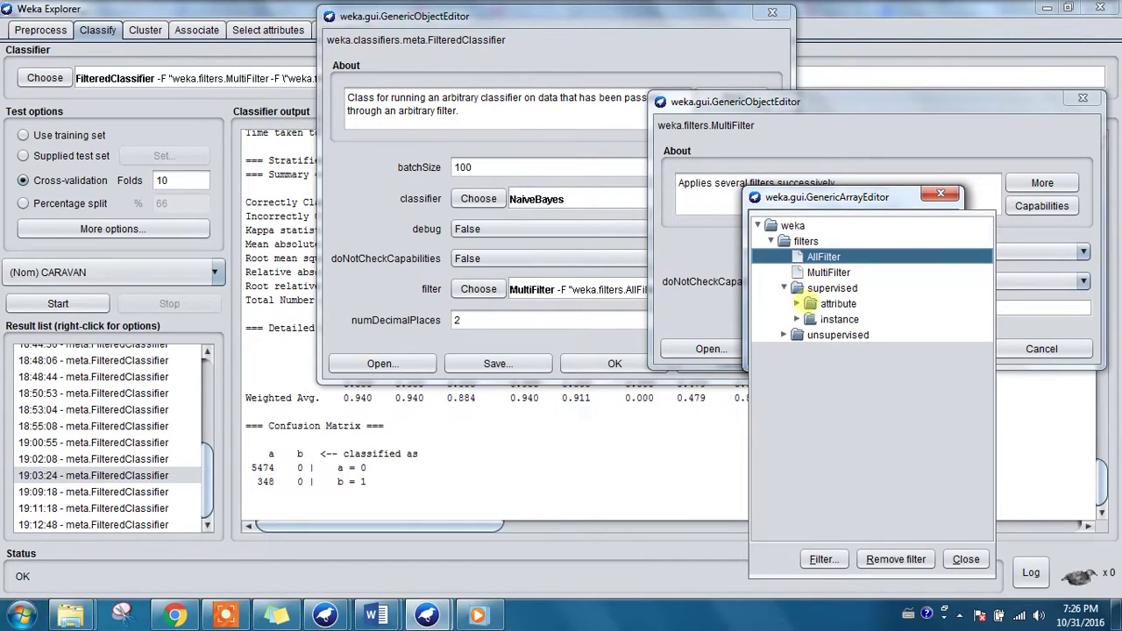
left_click(796, 303)
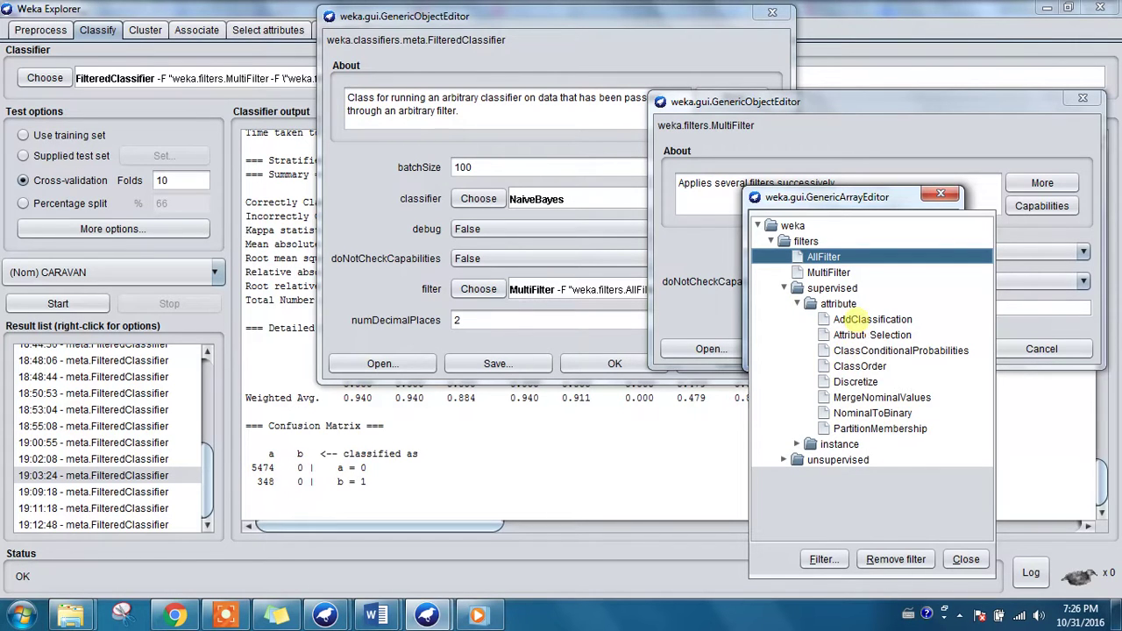
left_click(847, 335)
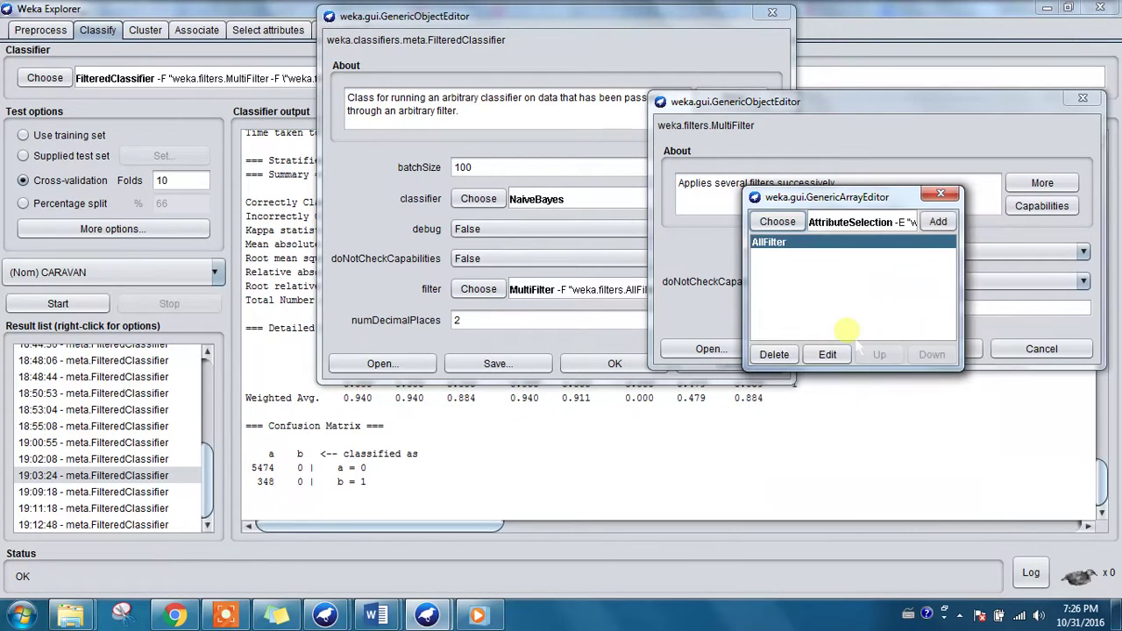
left_click(939, 224)
left_click(769, 254)
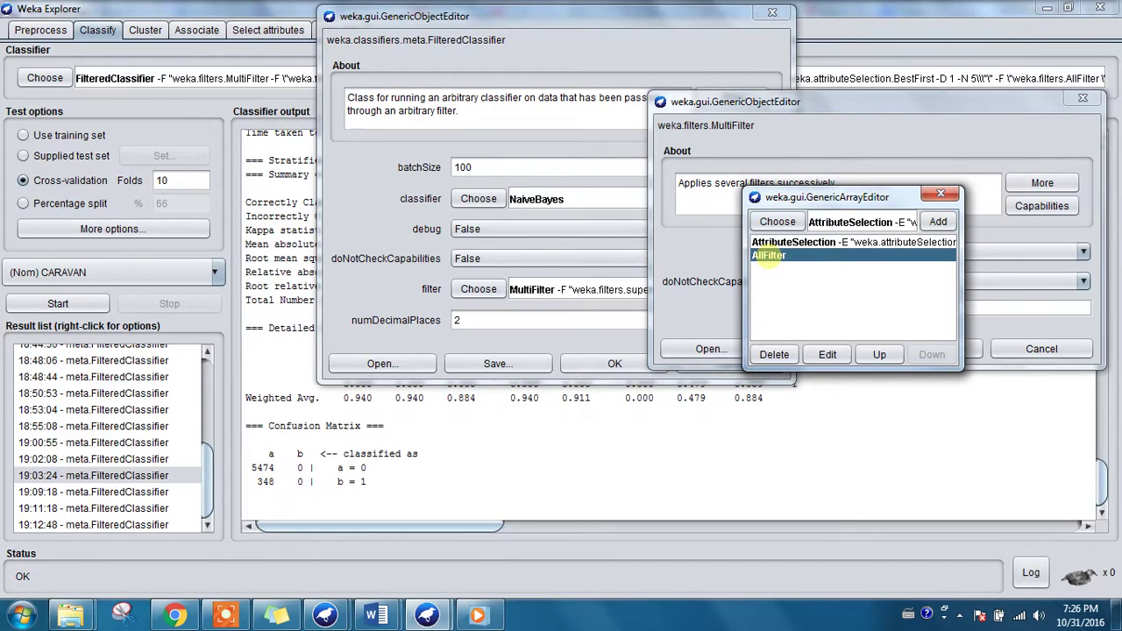
left_click(775, 355)
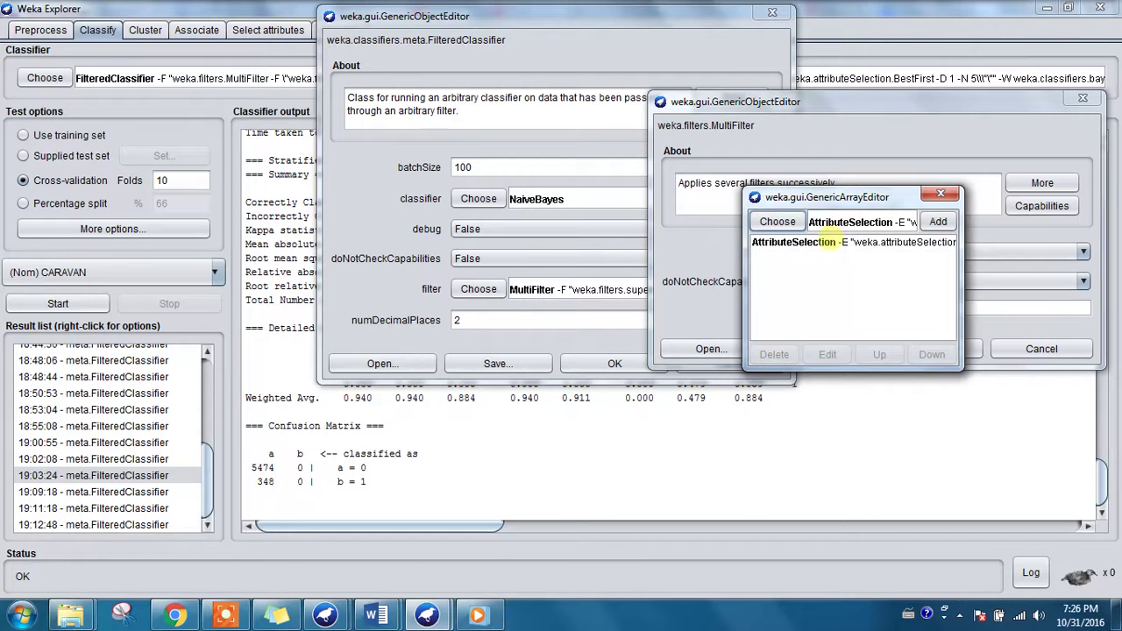
left_click(825, 243)
Configure AttributeSelection with the GainRatioAttributeEval evaluator and Ranker search, and confirm
double_click(808, 243)
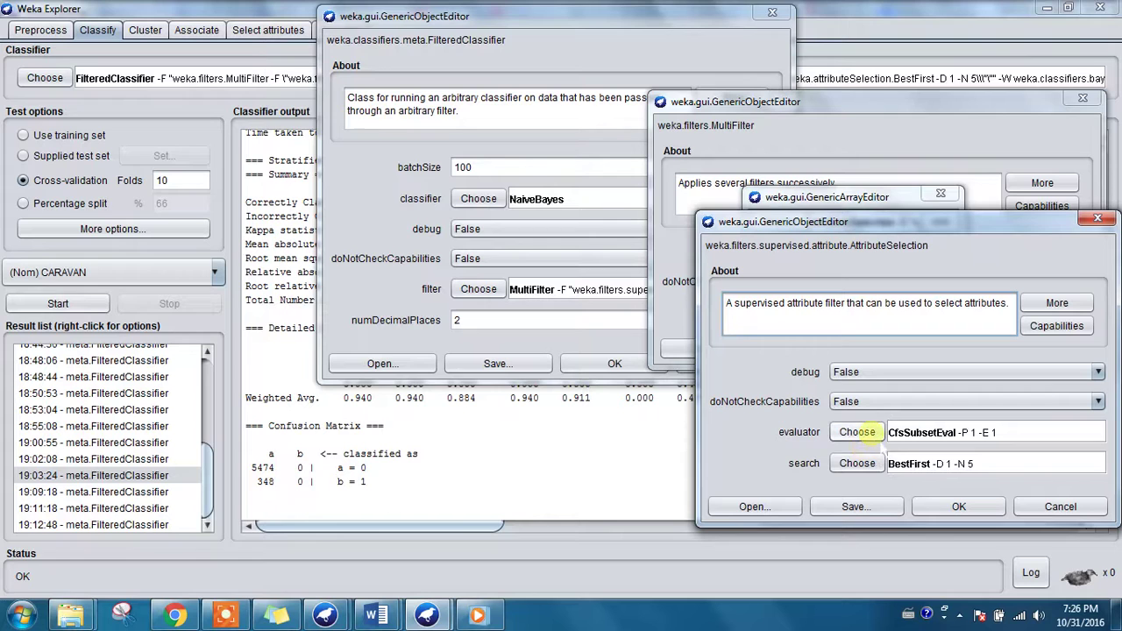
left_click_drag(799, 223, 731, 276)
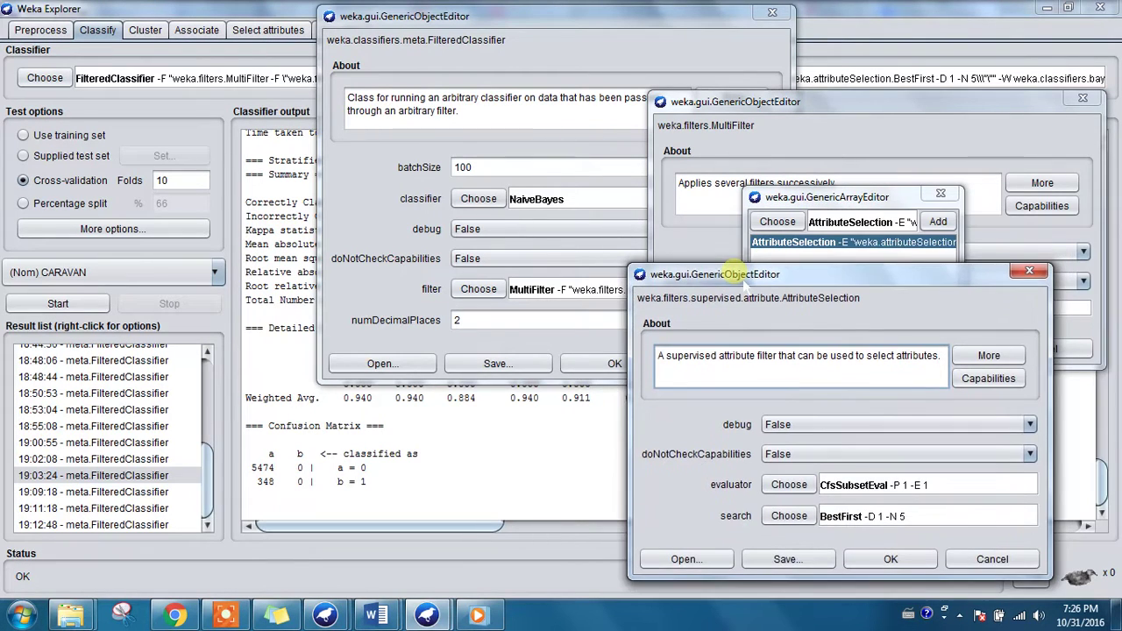
left_click(789, 485)
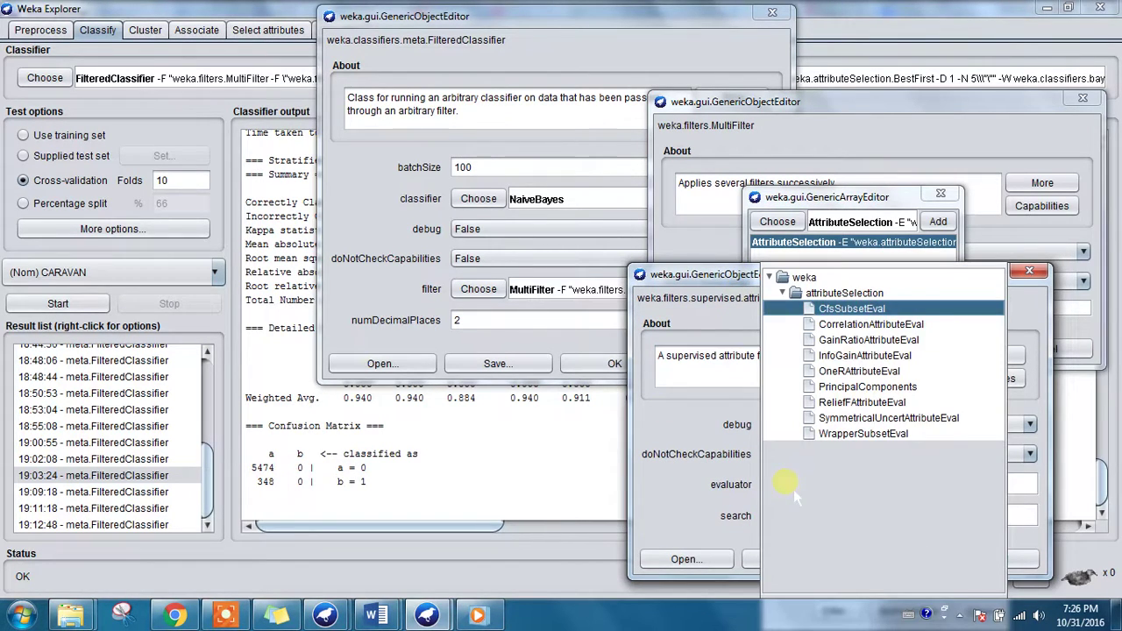
left_click(807, 340)
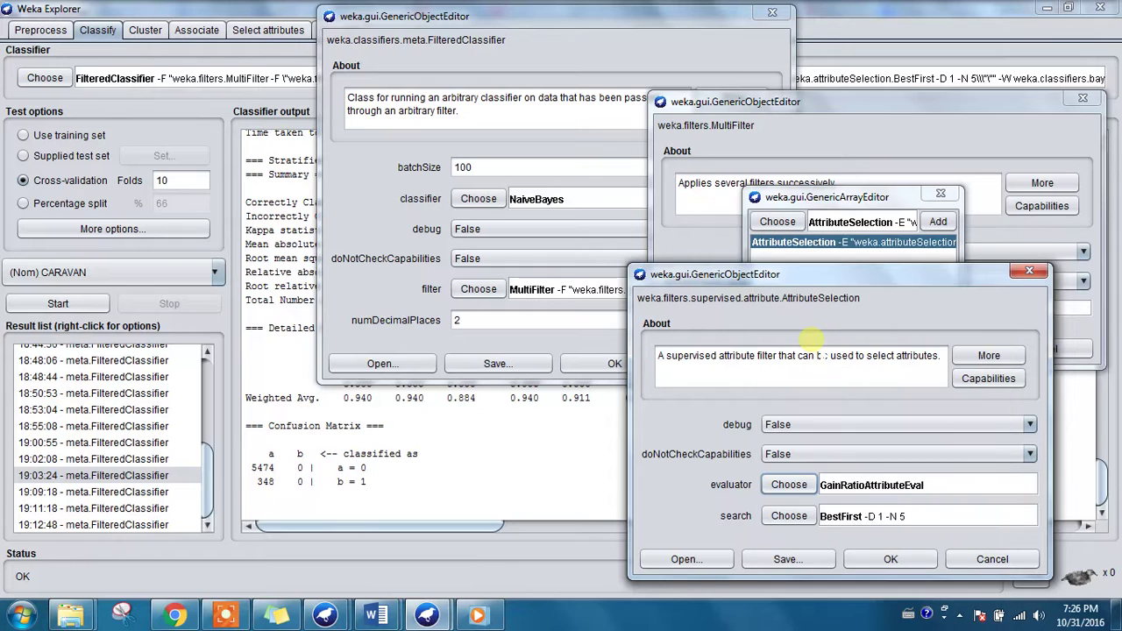
left_click(802, 519)
left_click(831, 340)
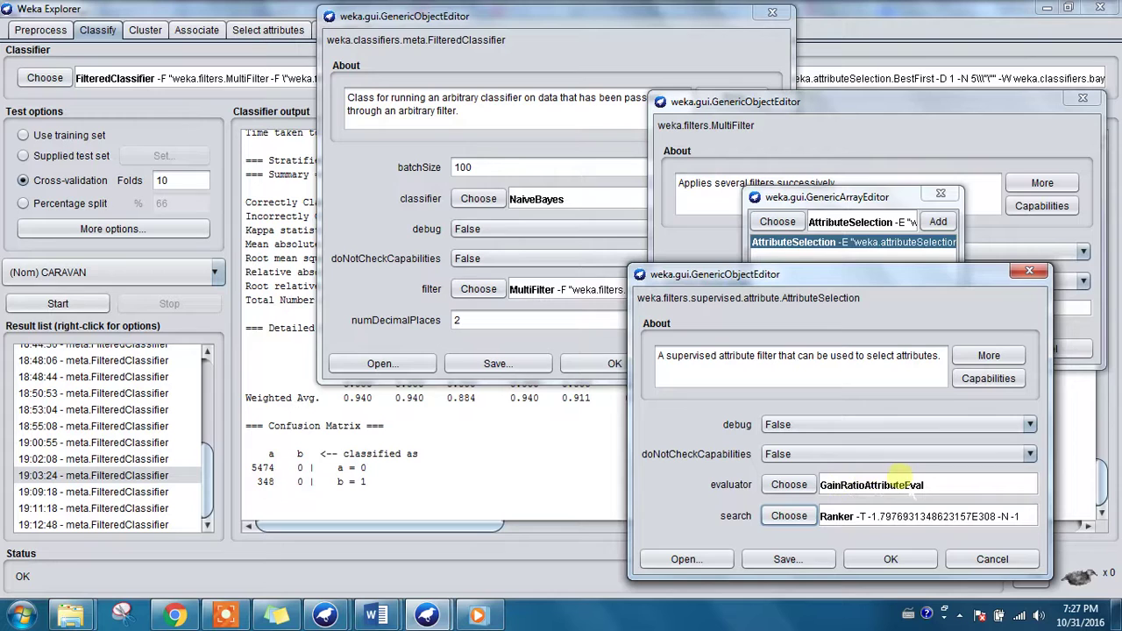
left_click(881, 561)
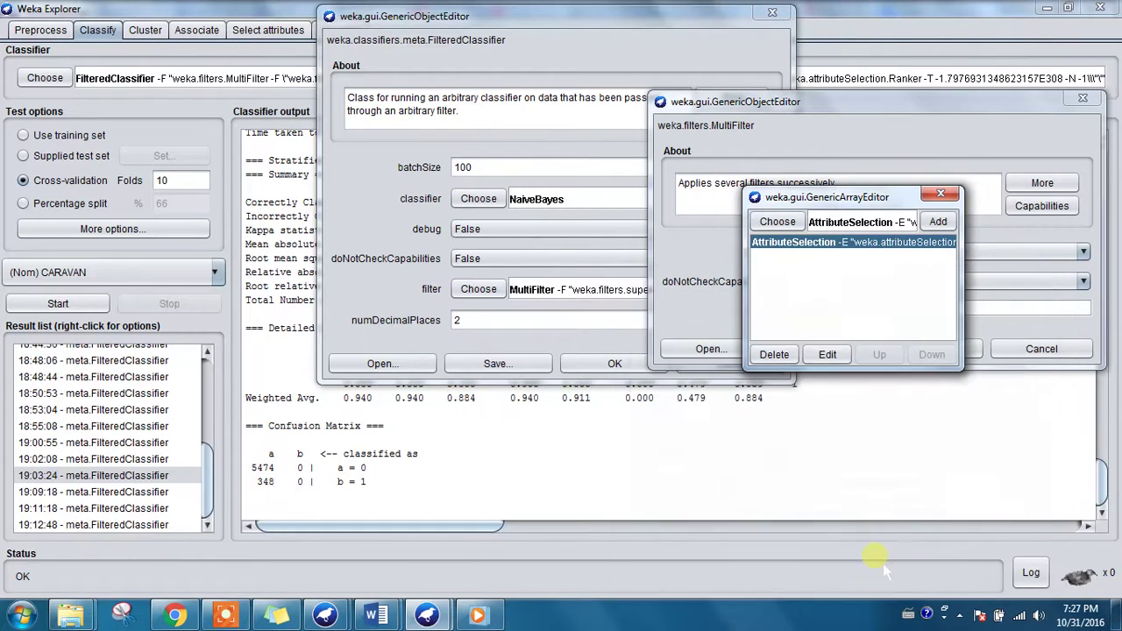
Add an unsupervised > attribute > Remove filter to the MultiFilter's list
left_click(779, 222)
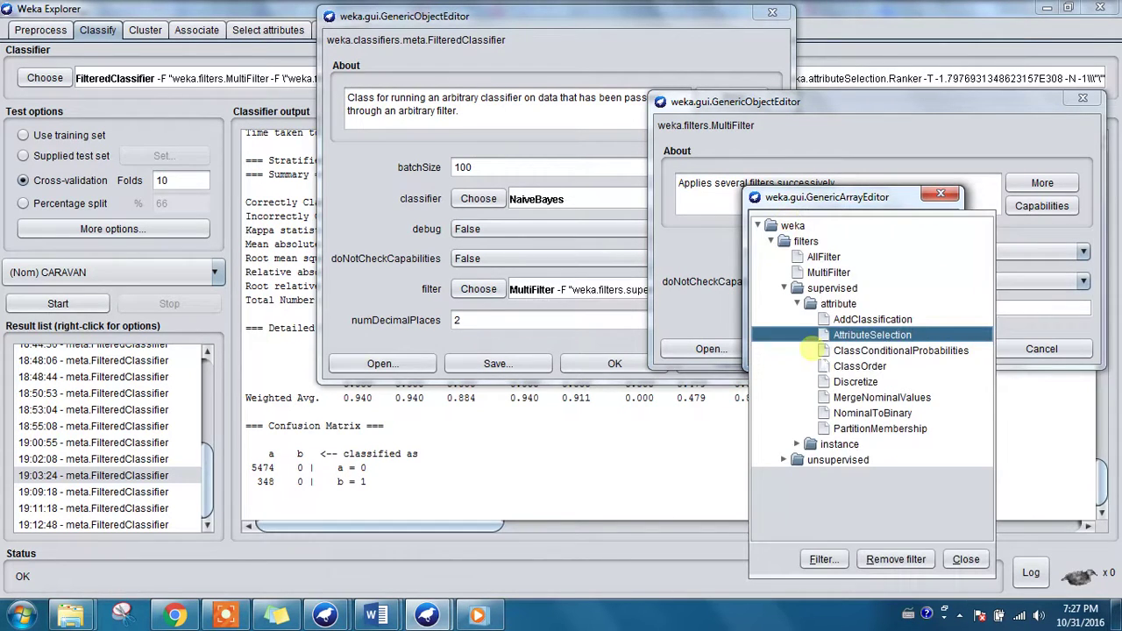
left_click(784, 460)
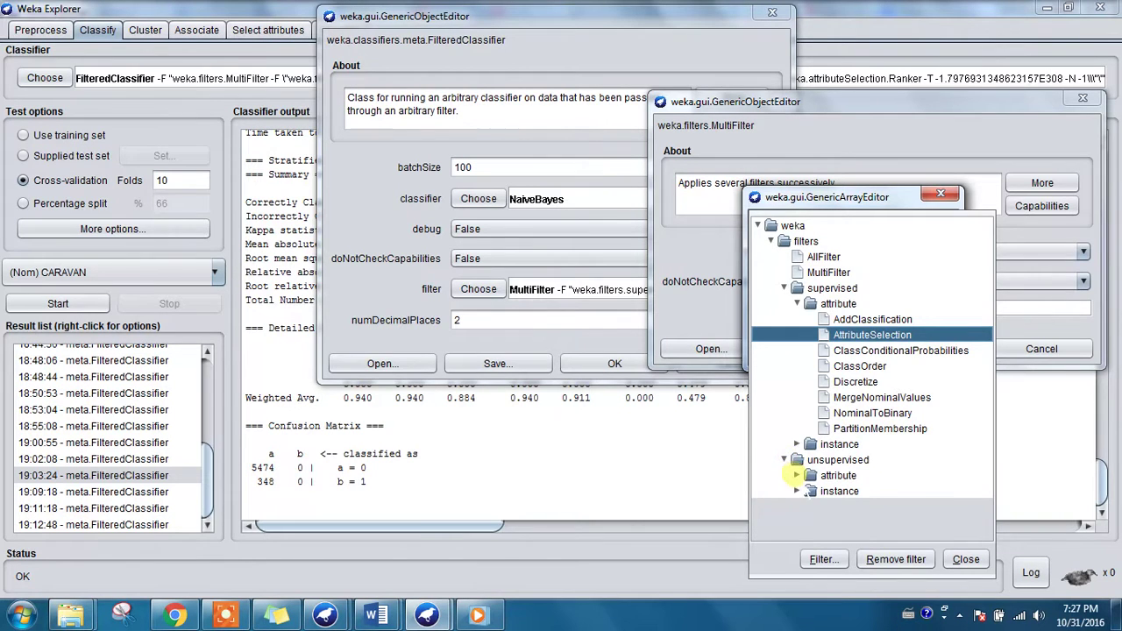
left_click(798, 477)
left_click_drag(988, 298, 1003, 452)
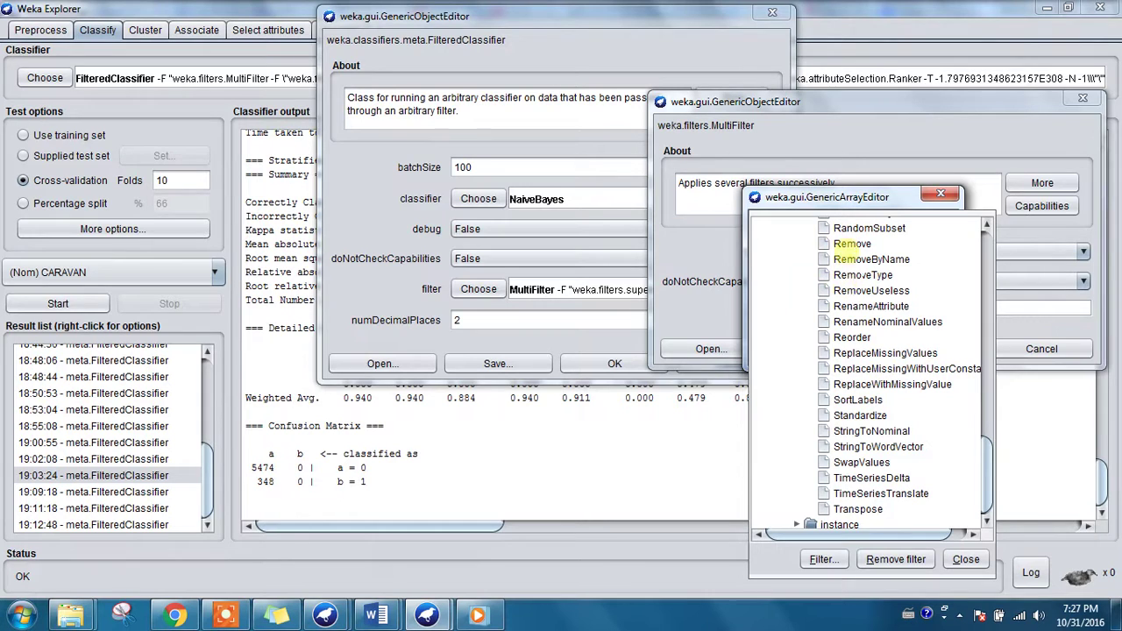
mouse_move(855, 248)
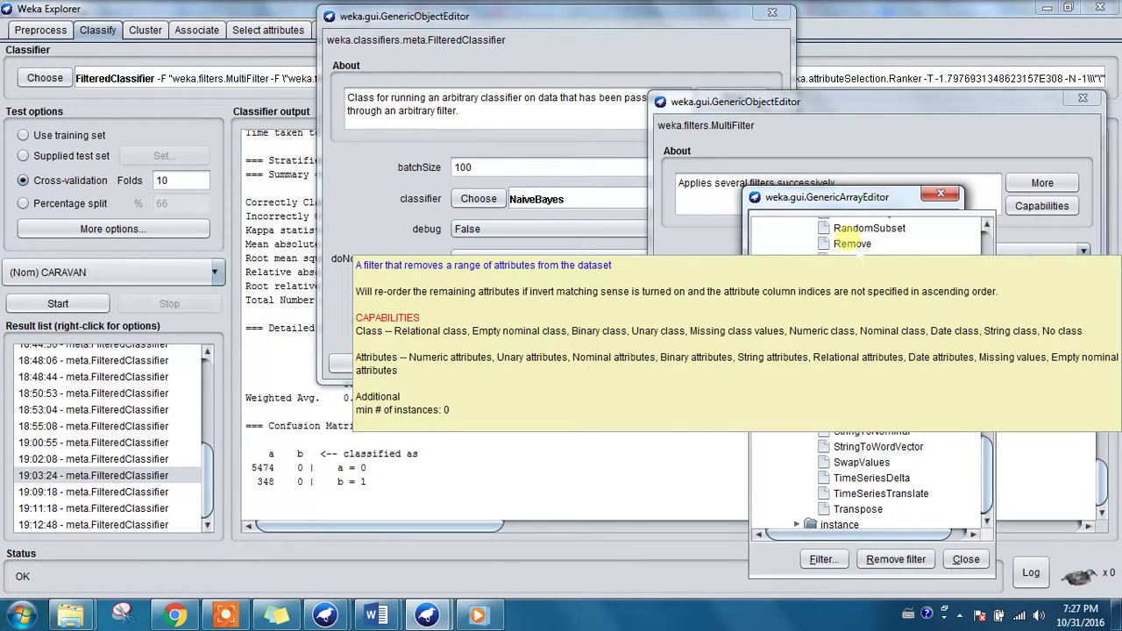
left_click(853, 247)
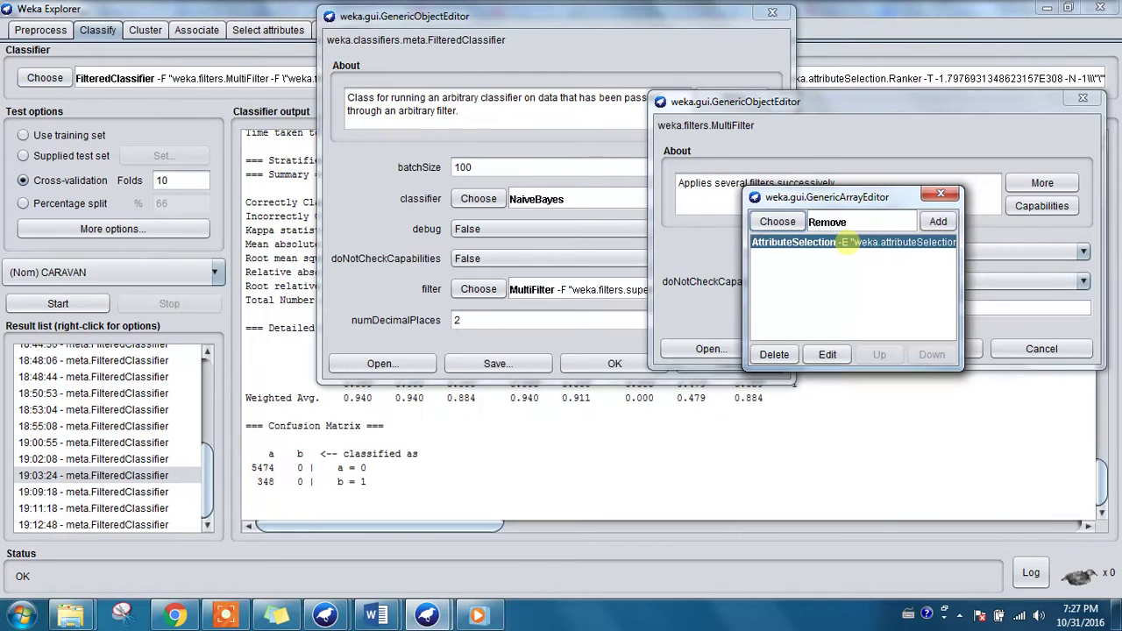
left_click(951, 222)
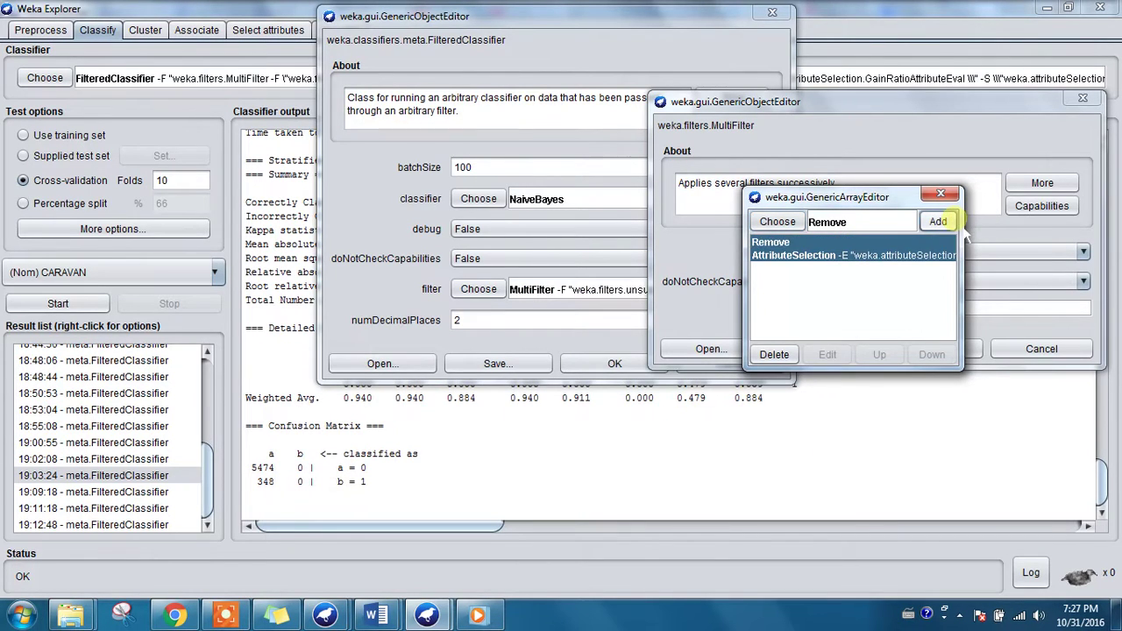
left_click(772, 243)
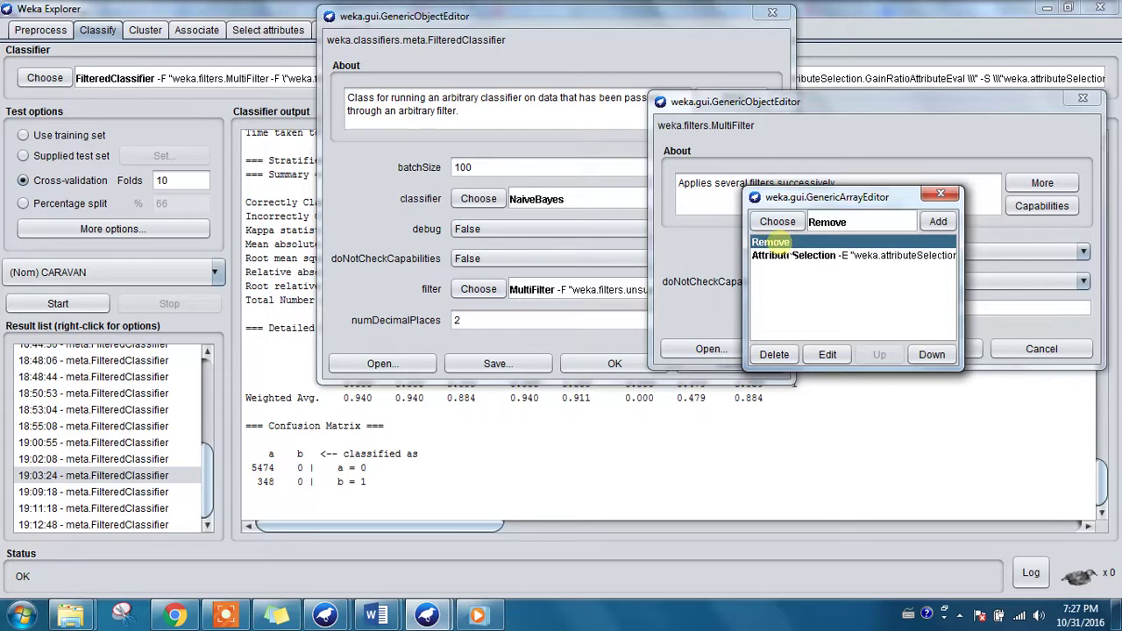
left_click(790, 255)
Set the Remove filter's attributeIndices to 40-85 and confirm
double_click(771, 243)
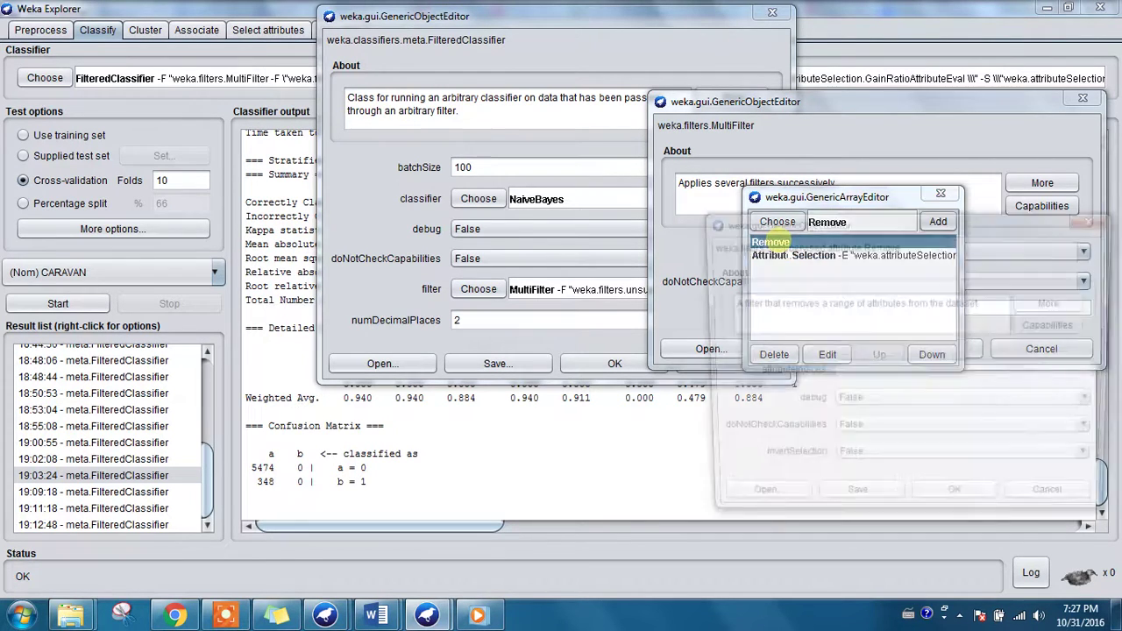
left_click_drag(886, 219, 654, 146)
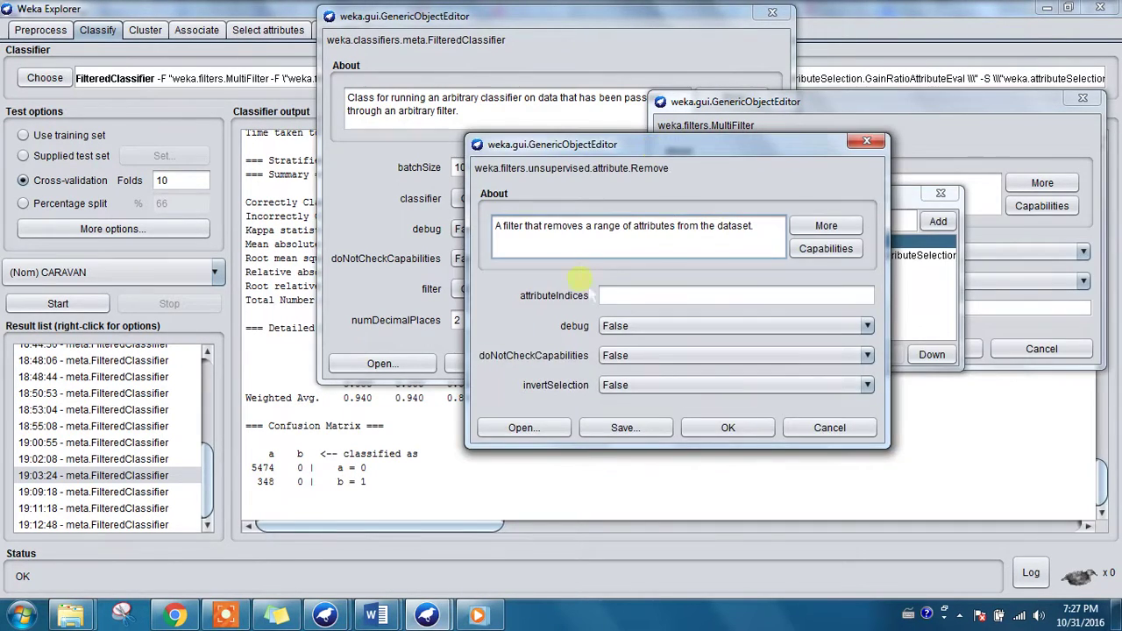
left_click(642, 296)
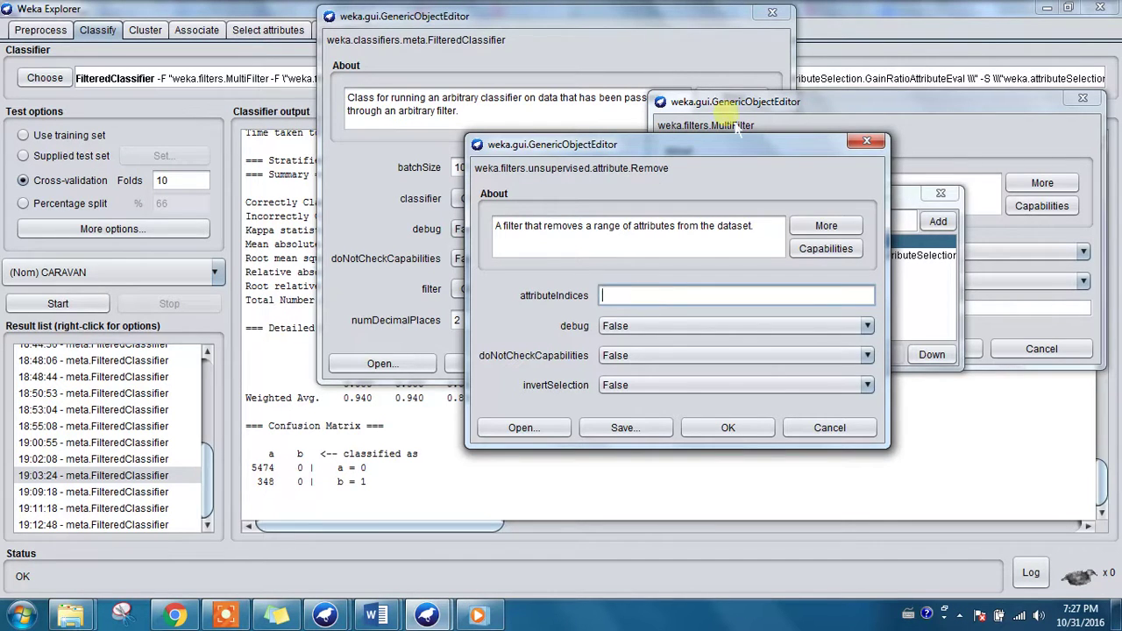
left_click_drag(728, 145, 476, 242)
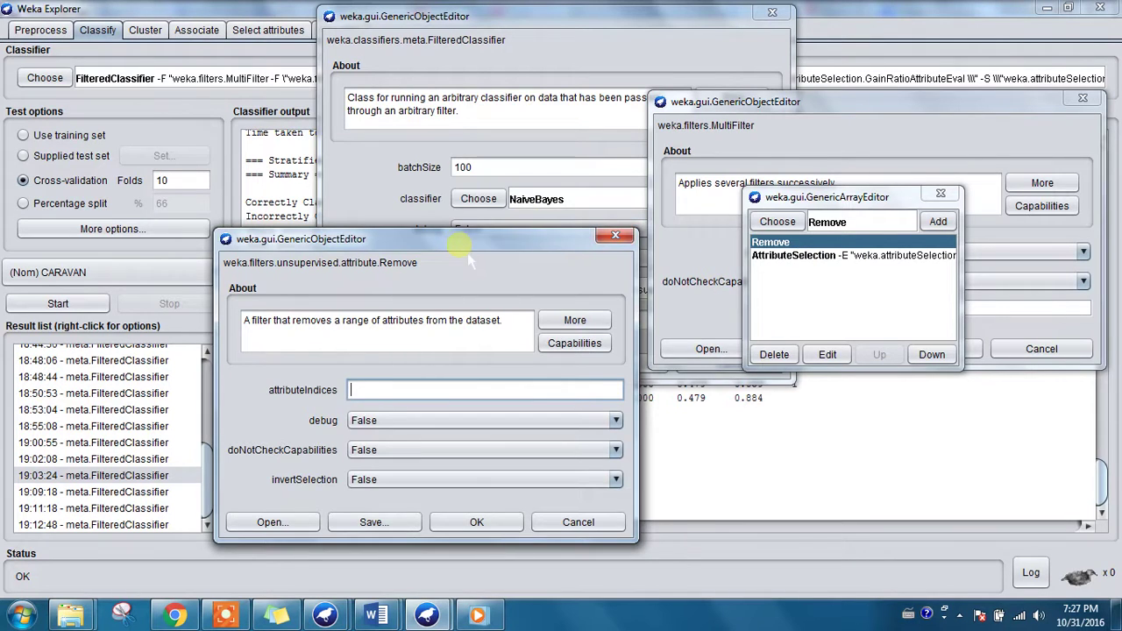
left_click_drag(460, 239, 611, 165)
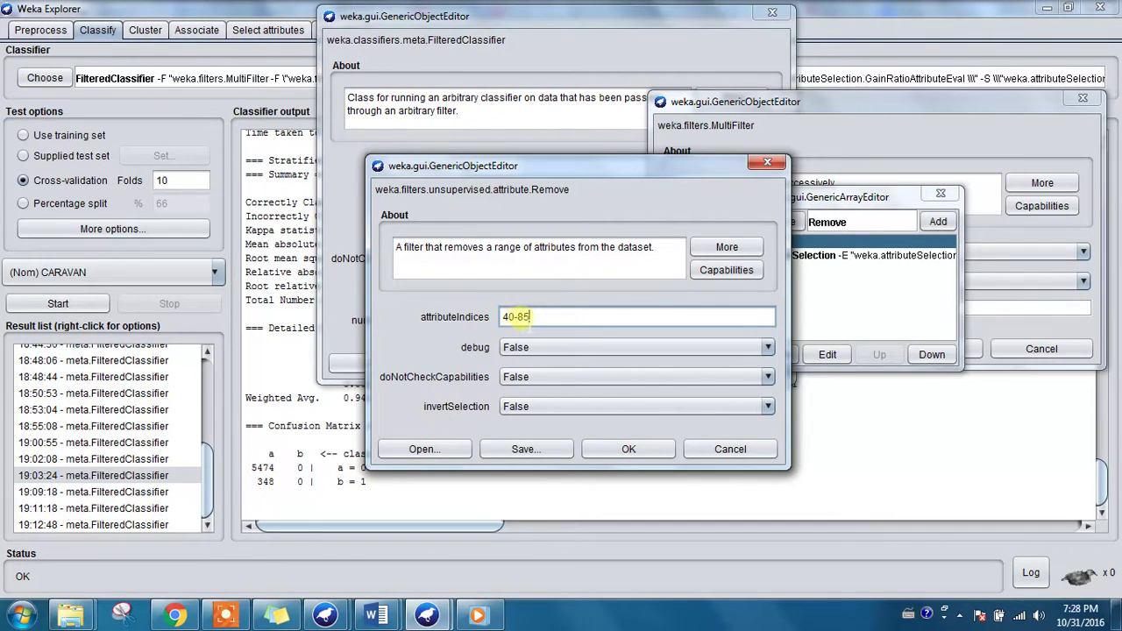
left_click(629, 449)
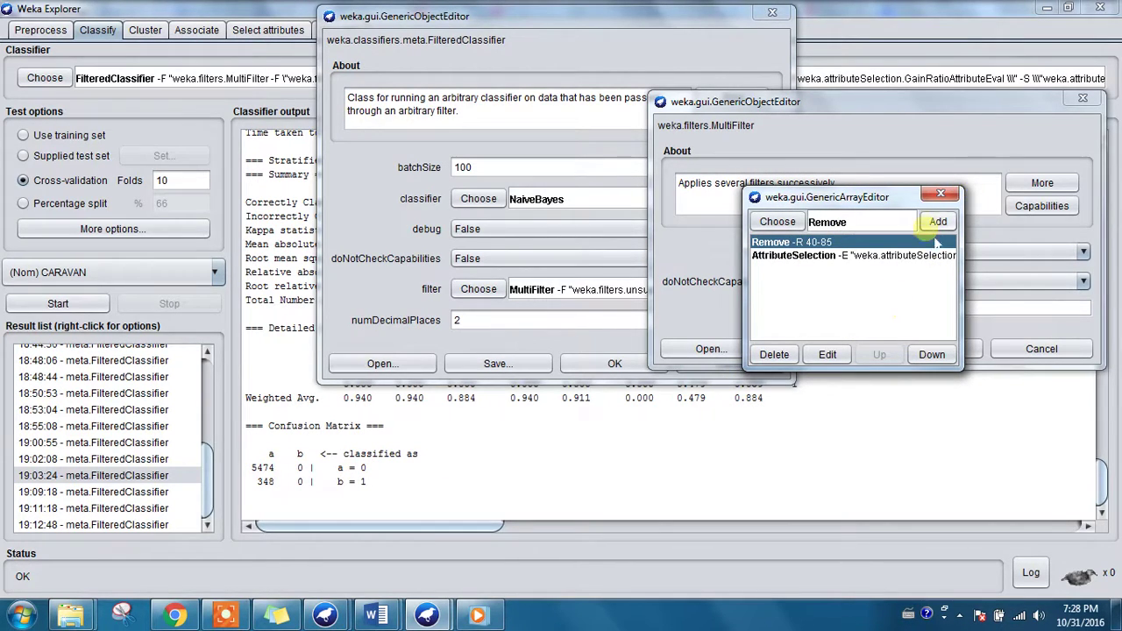
Confirm the two-filter MultiFilter and FilteredClassifier, then run cross-validation (79.045% correct)
left_click(941, 193)
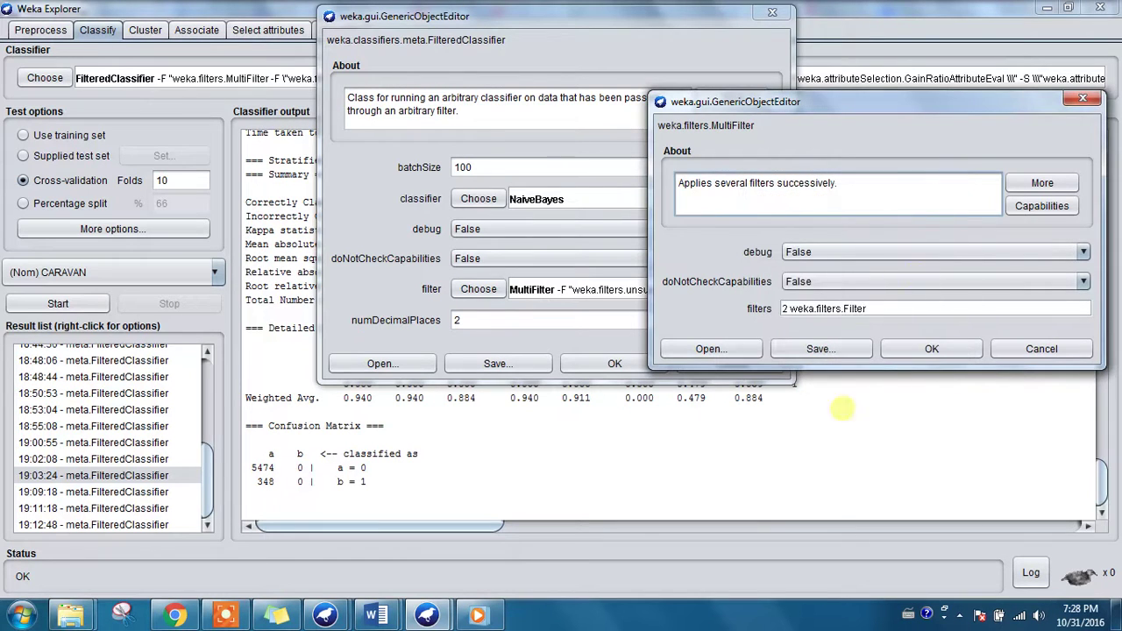
left_click(912, 350)
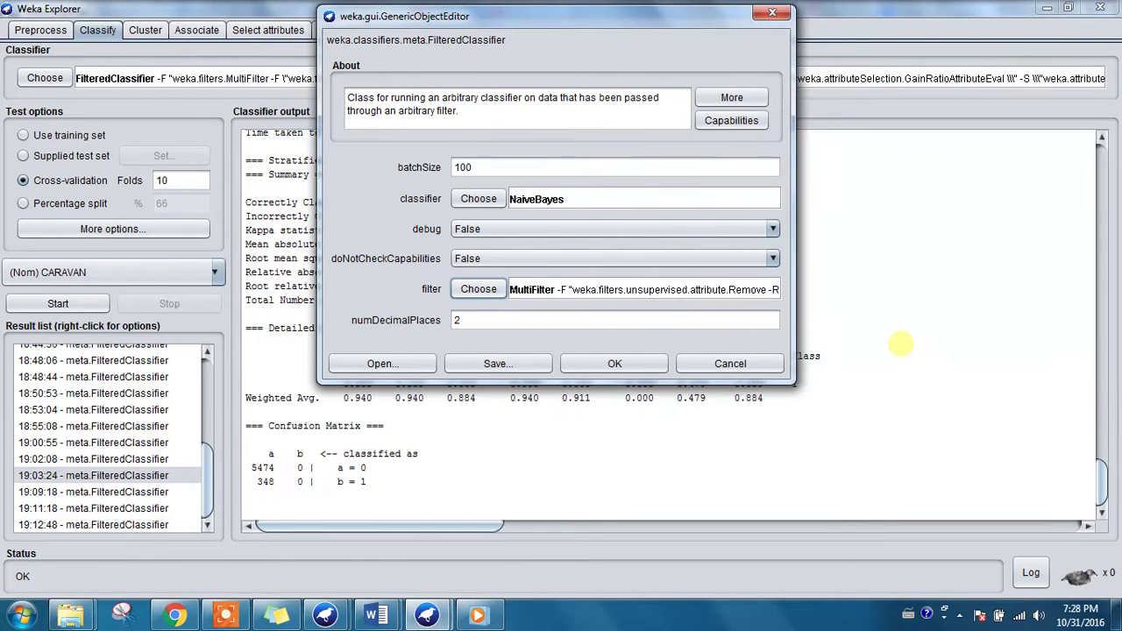
left_click(616, 365)
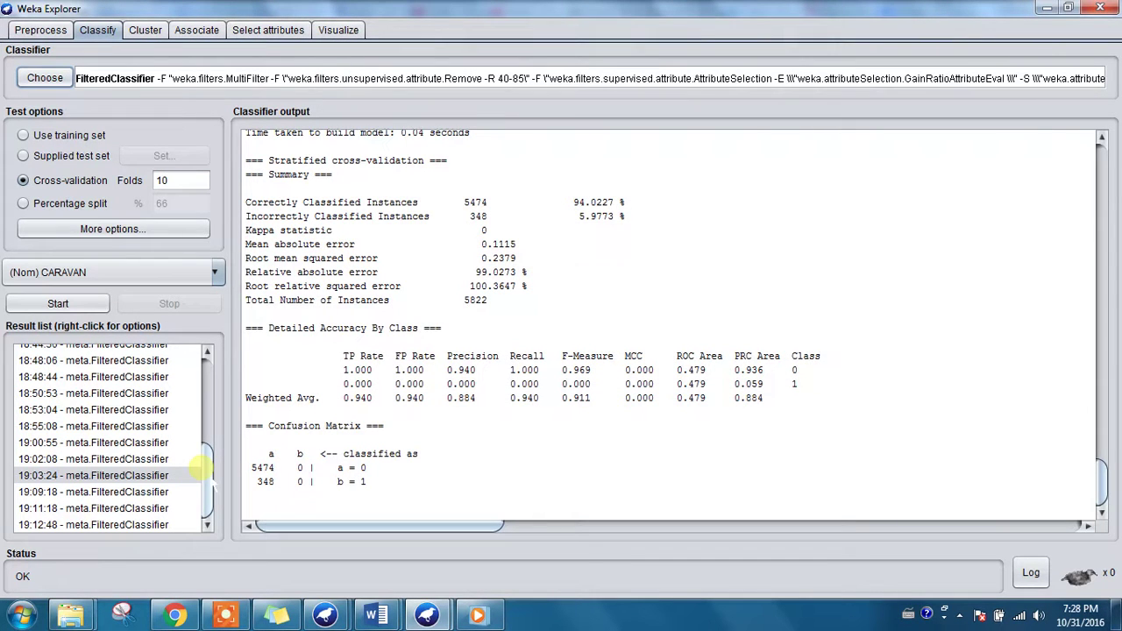
left_click(57, 303)
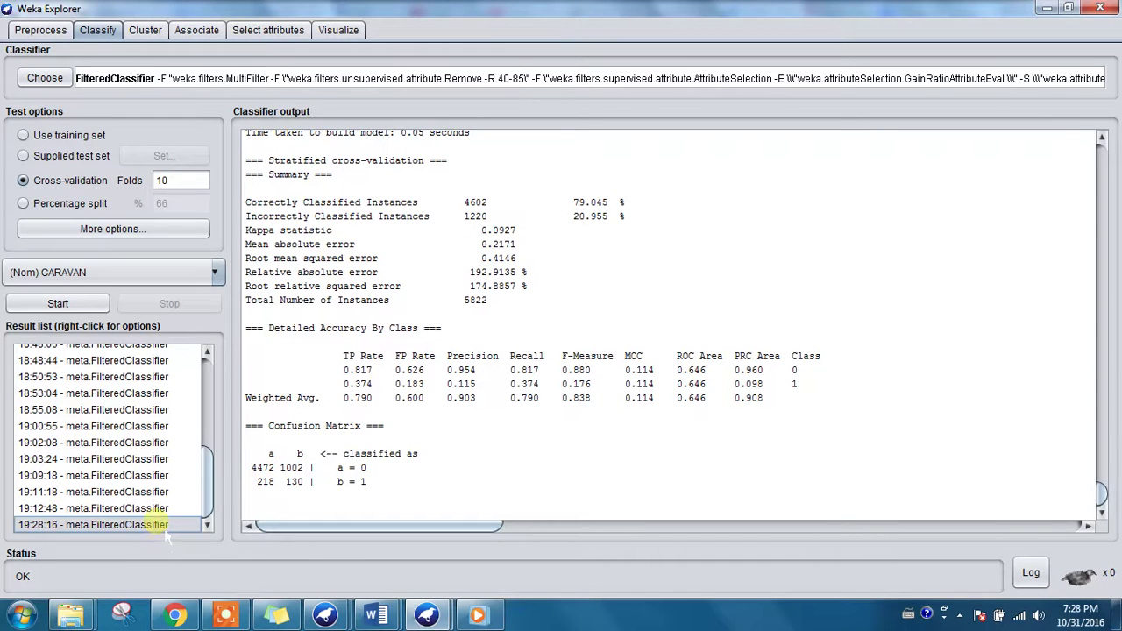
Open the FilteredClassifier editor to begin reordering its MultiFilter filters
left_click(202, 78)
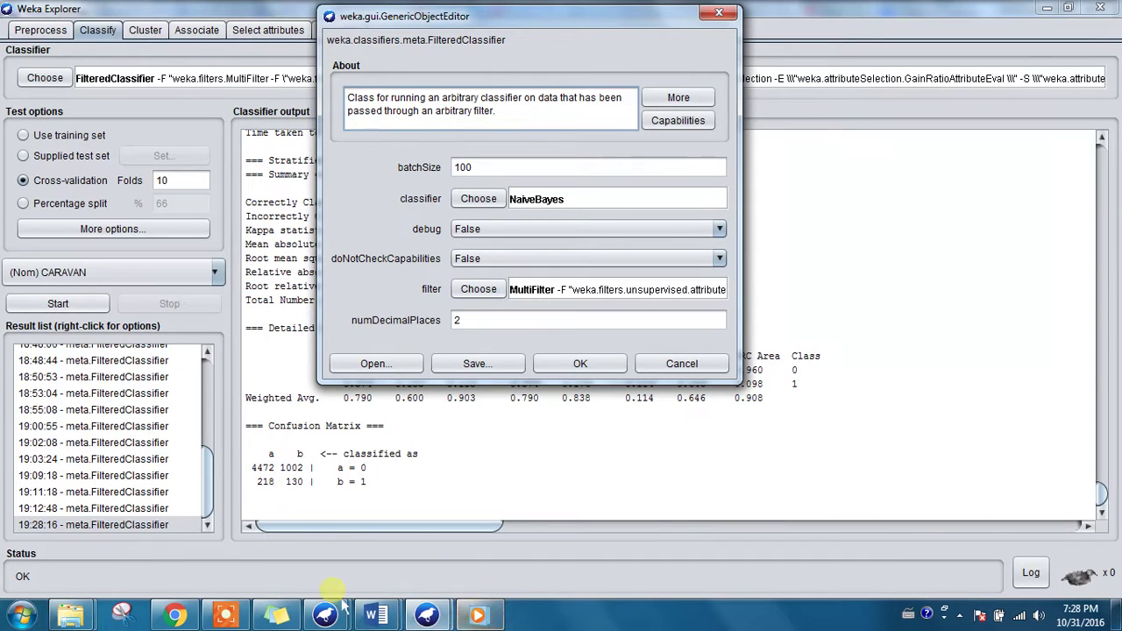
left_click(235, 619)
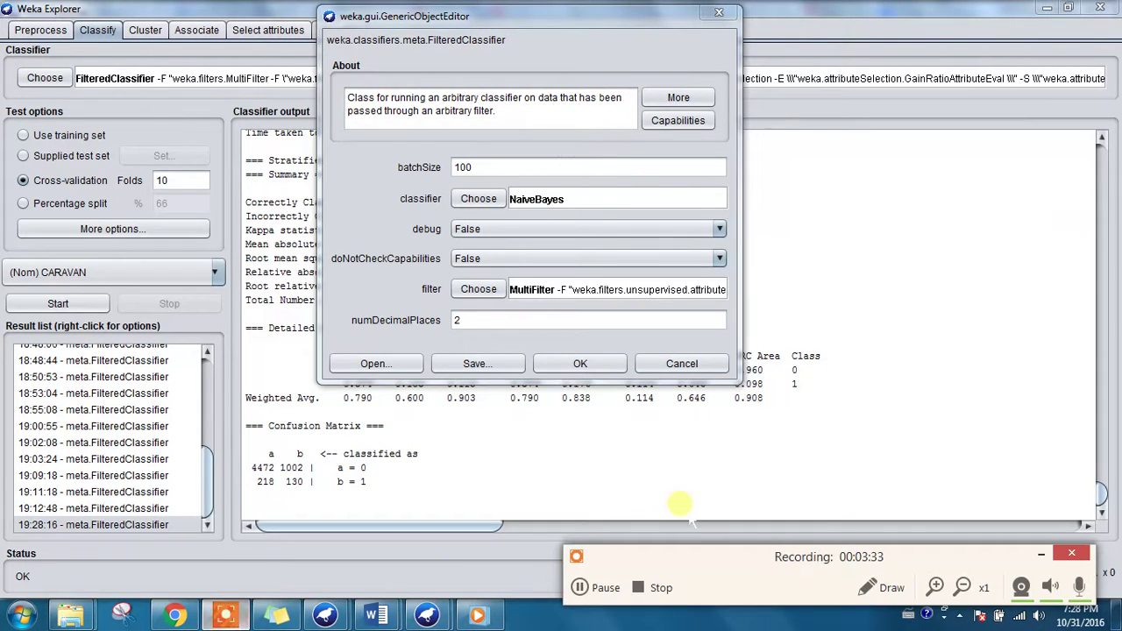
left_click(579, 587)
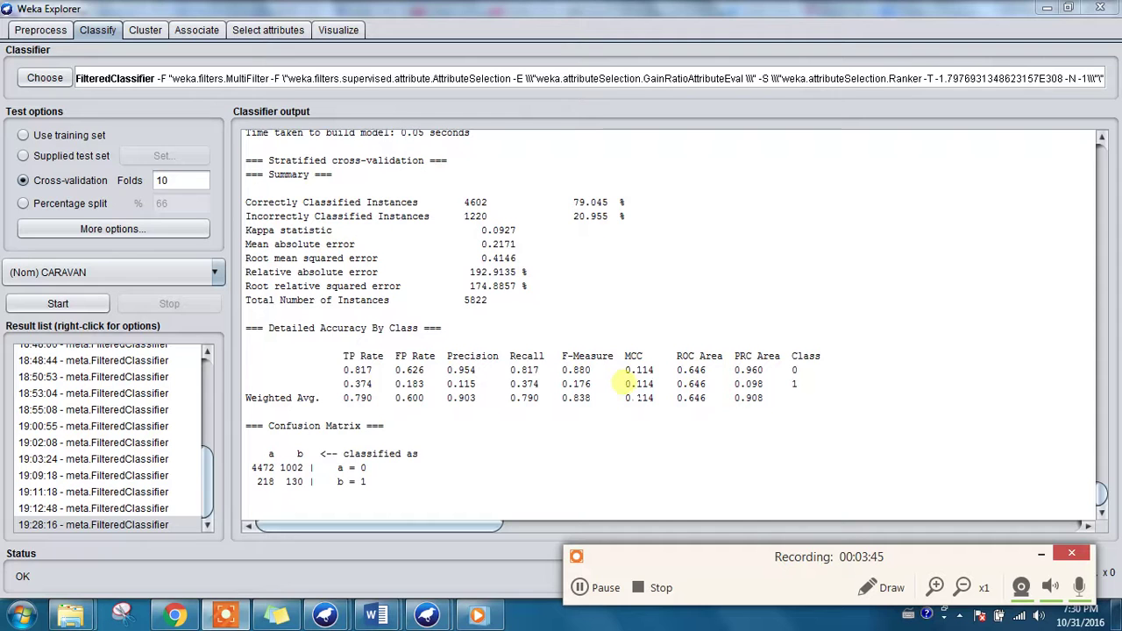
left_click(477, 615)
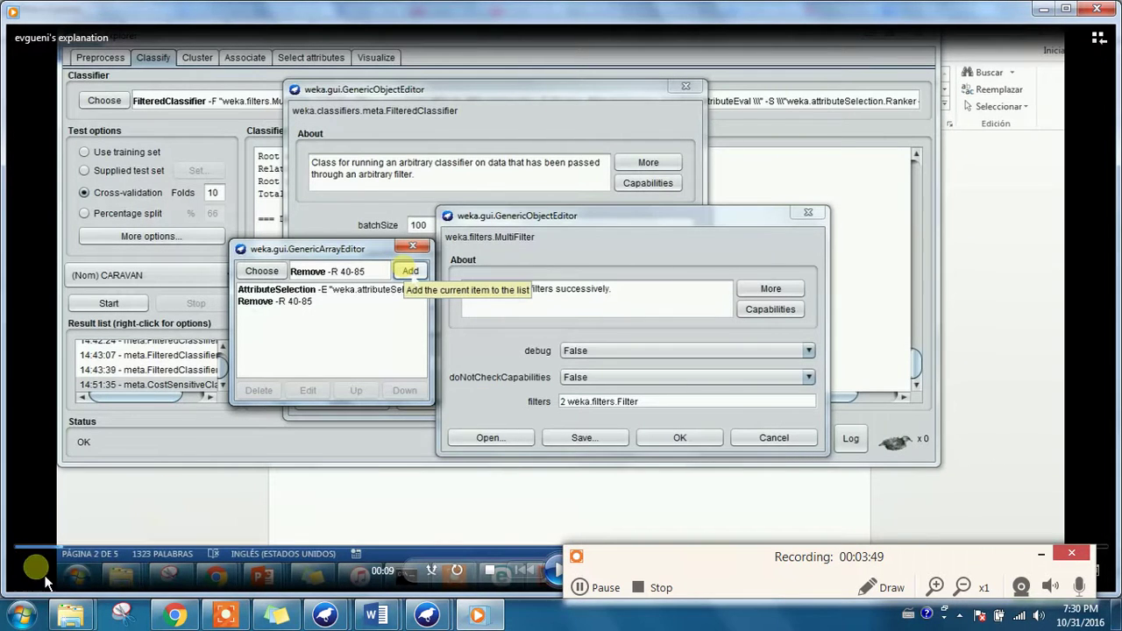
left_click(477, 615)
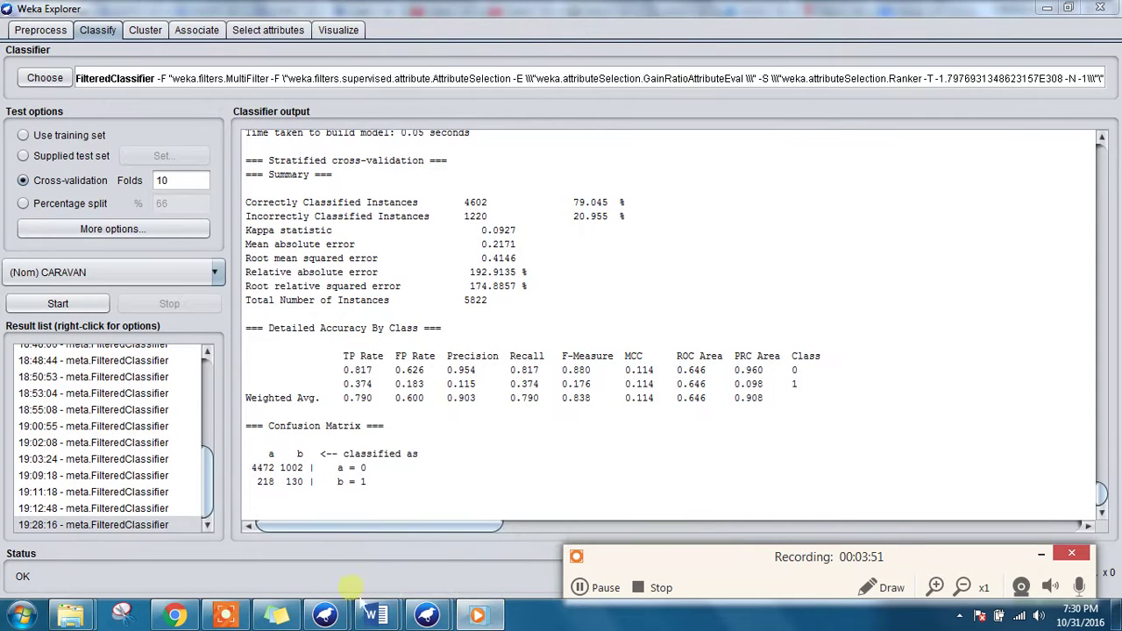
mouse_move(324, 618)
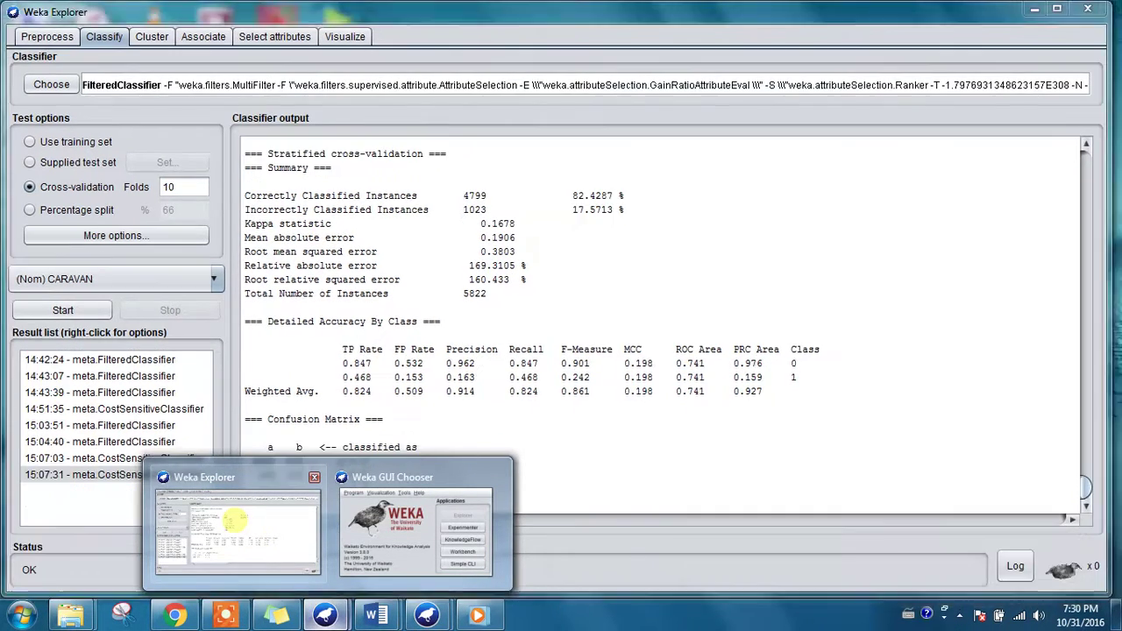
left_click(244, 533)
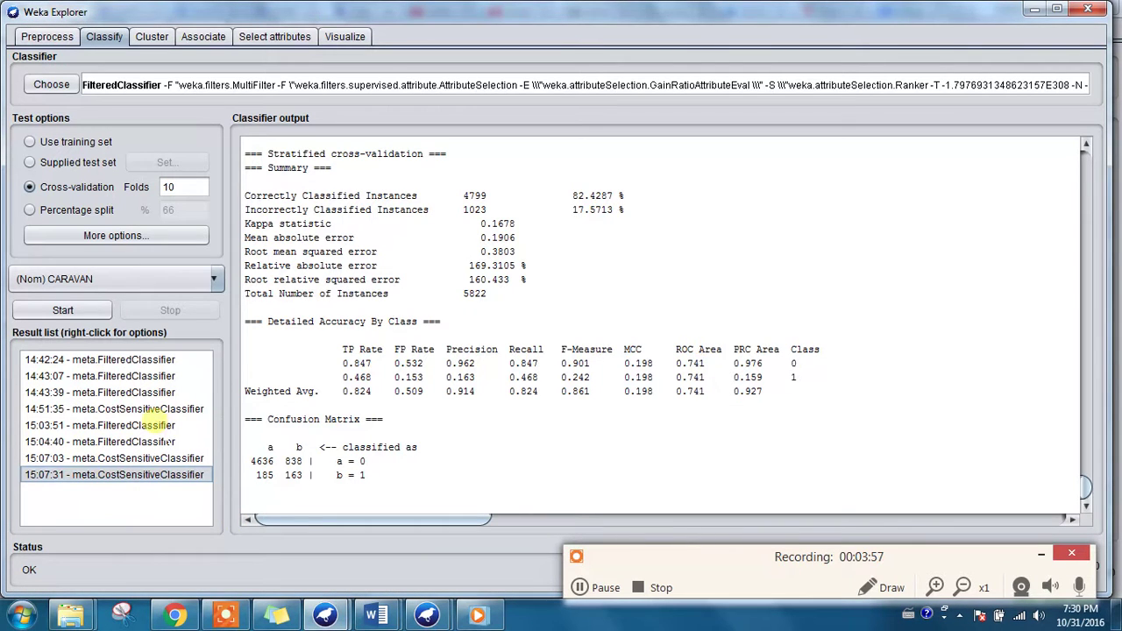
left_click(153, 425)
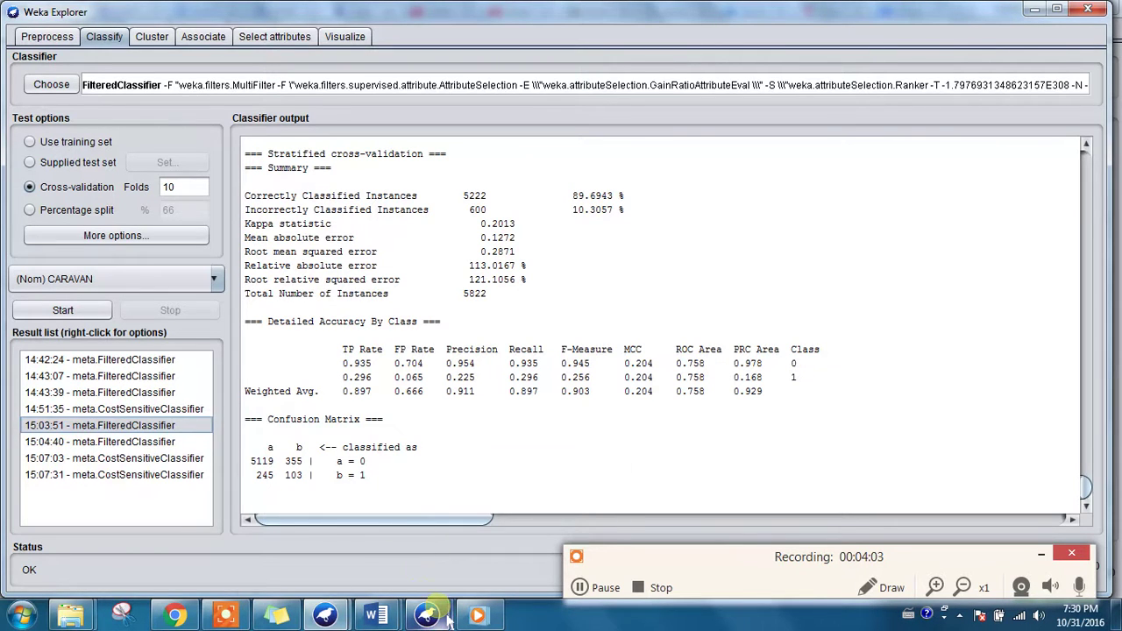
mouse_move(428, 615)
left_click(509, 526)
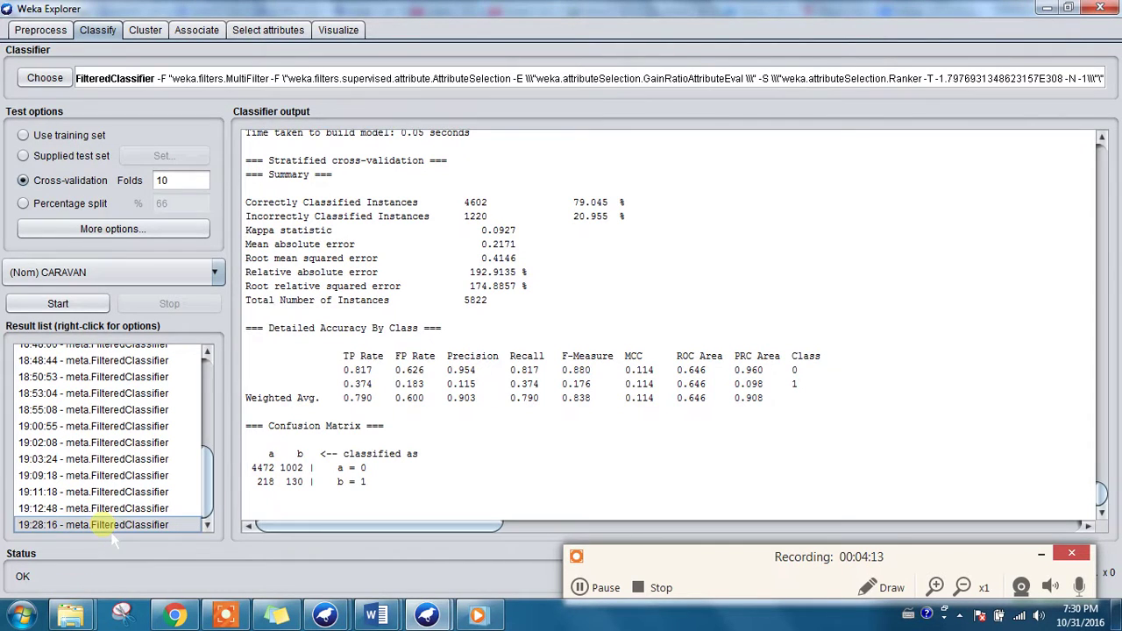
Open the FilteredClassifier's MultiFilter settings and its list of filters
left_click(133, 79)
left_click(531, 290)
left_click(521, 289)
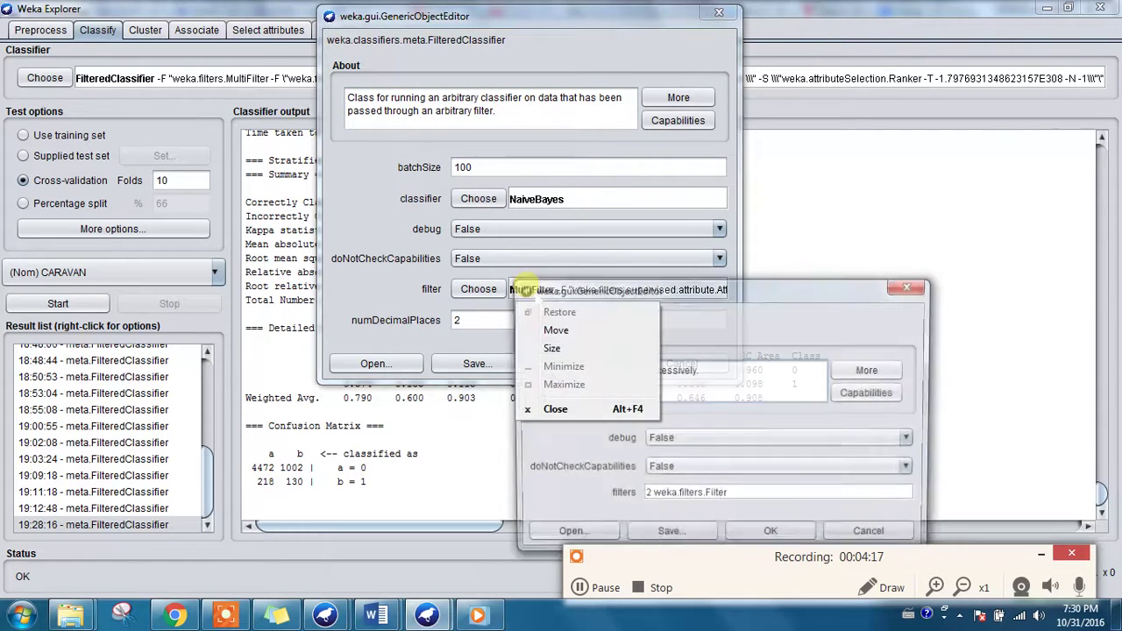
left_click(633, 292)
left_click_drag(633, 292, 623, 140)
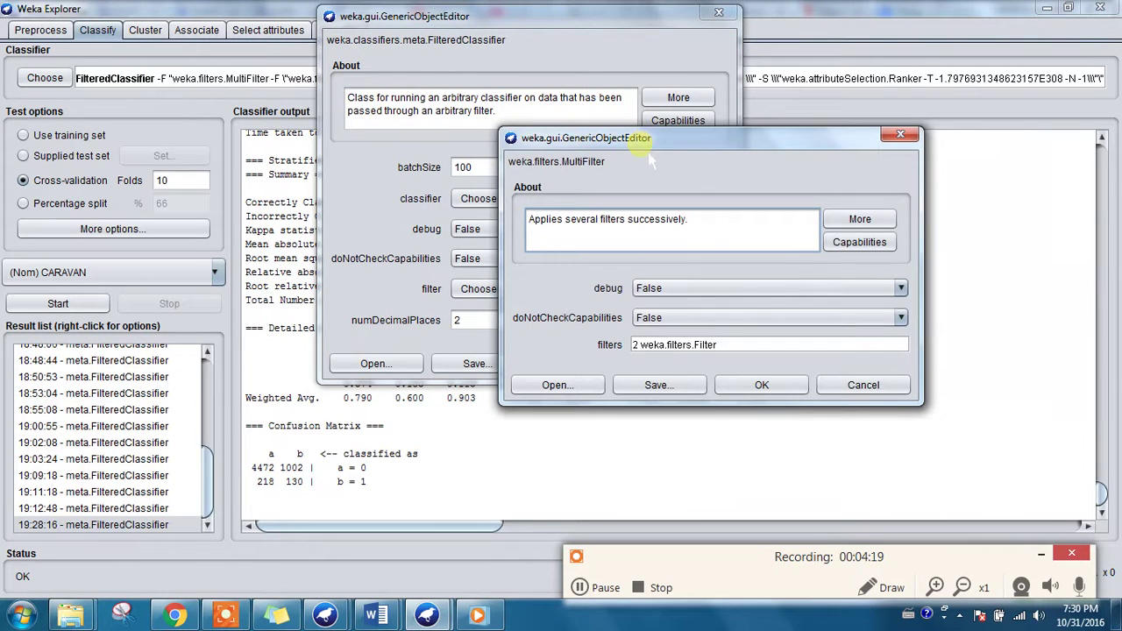
left_click(682, 348)
left_click_drag(680, 341, 800, 148)
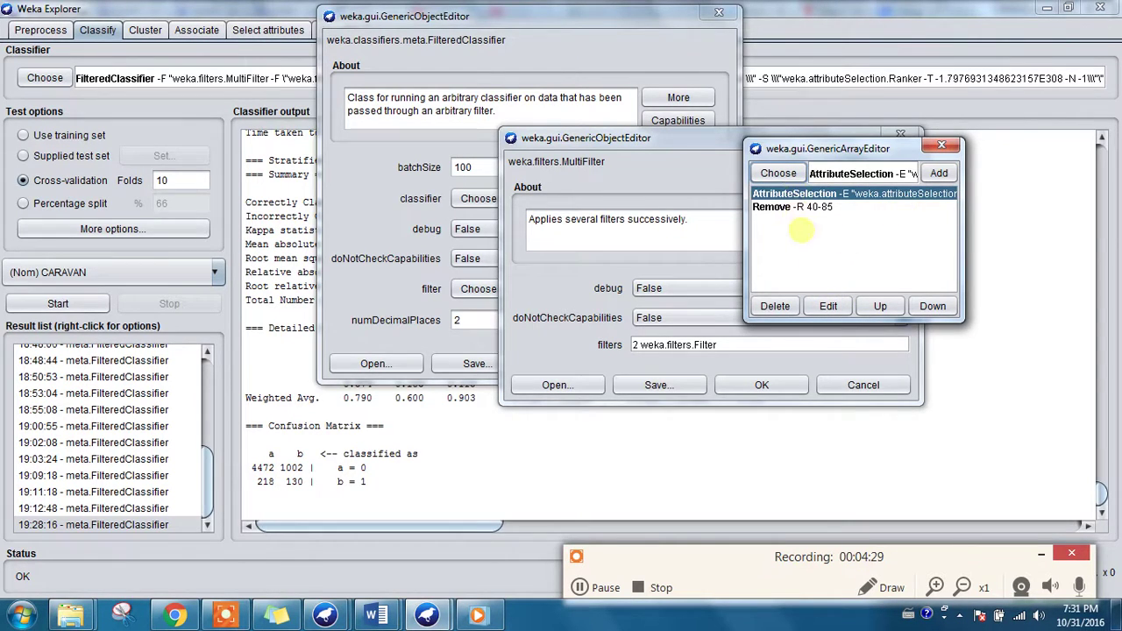
Move AttributeSelection down then back up so it precedes Remove -R 40-85, and close the list
left_click(880, 306)
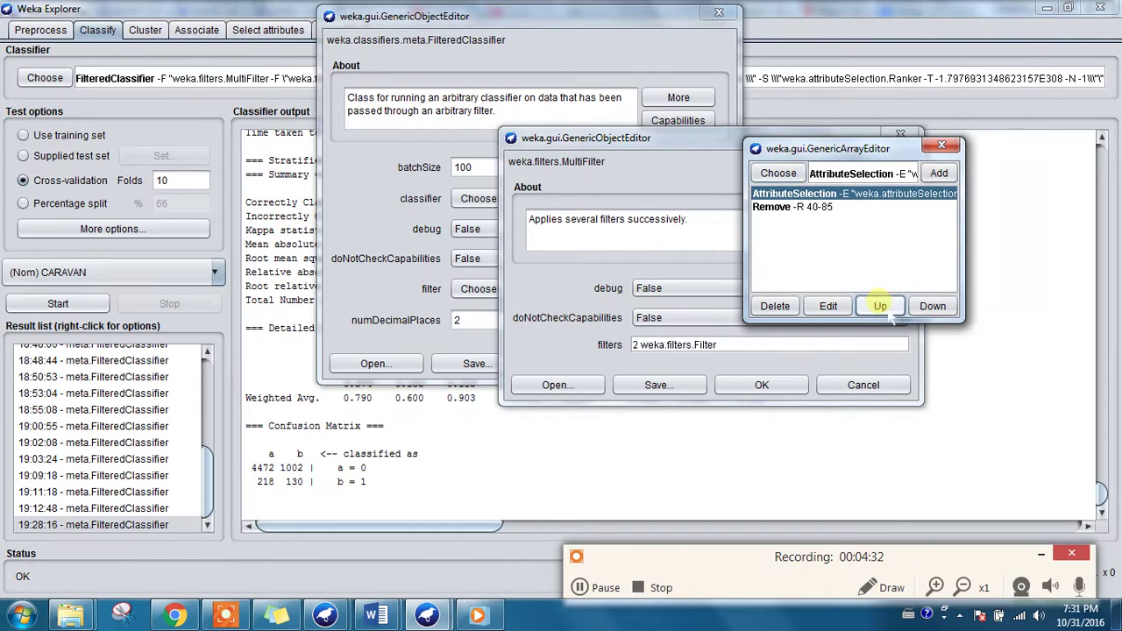
left_click(933, 306)
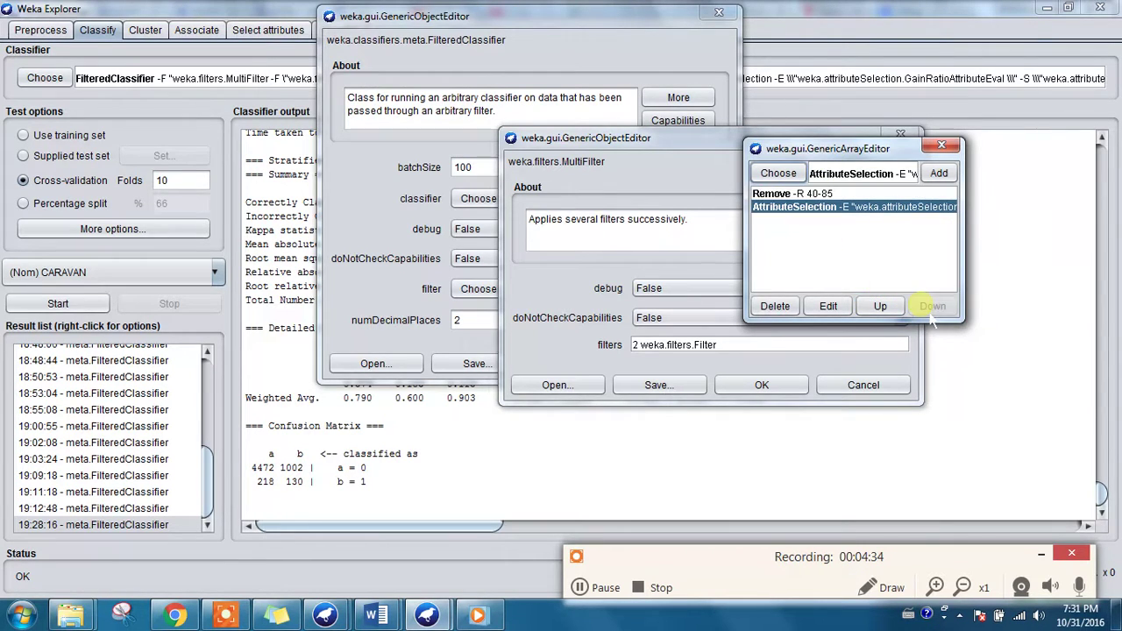
left_click(881, 306)
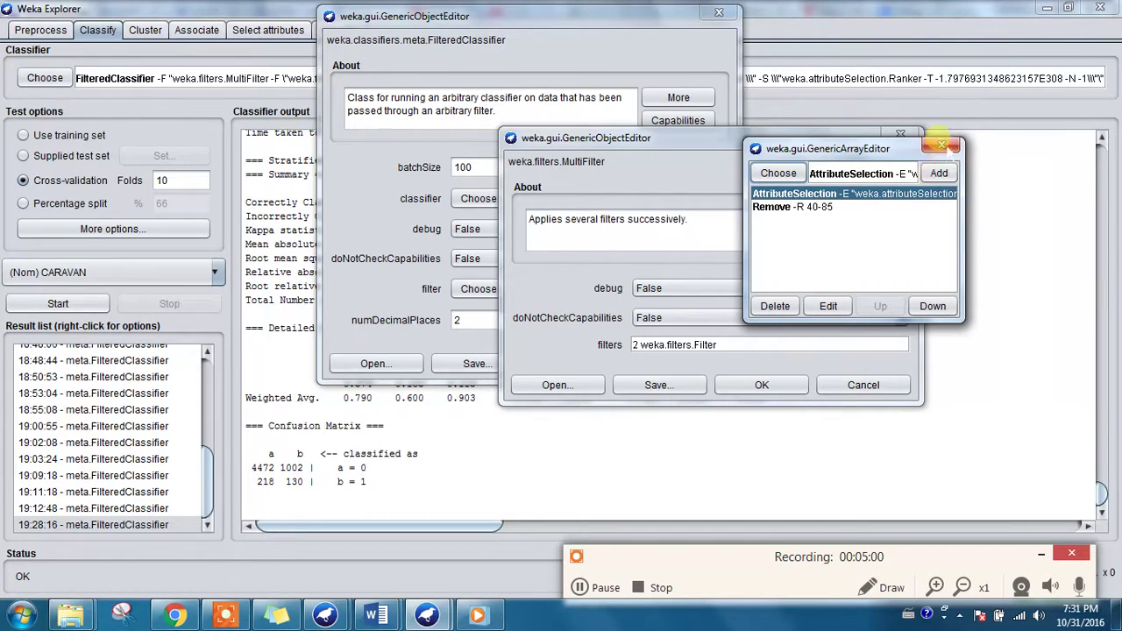
left_click(941, 144)
Confirm MultiFilter and FilteredClassifier settings, rerun cross-validation, and highlight the 0.758 ROC area
left_click(762, 385)
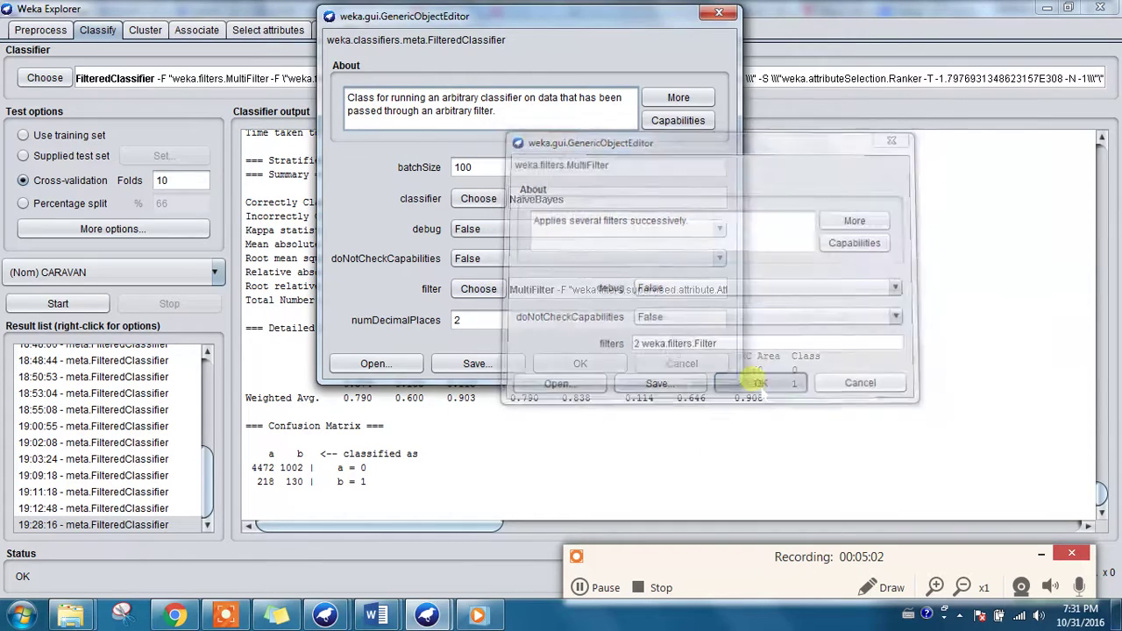
left_click(580, 363)
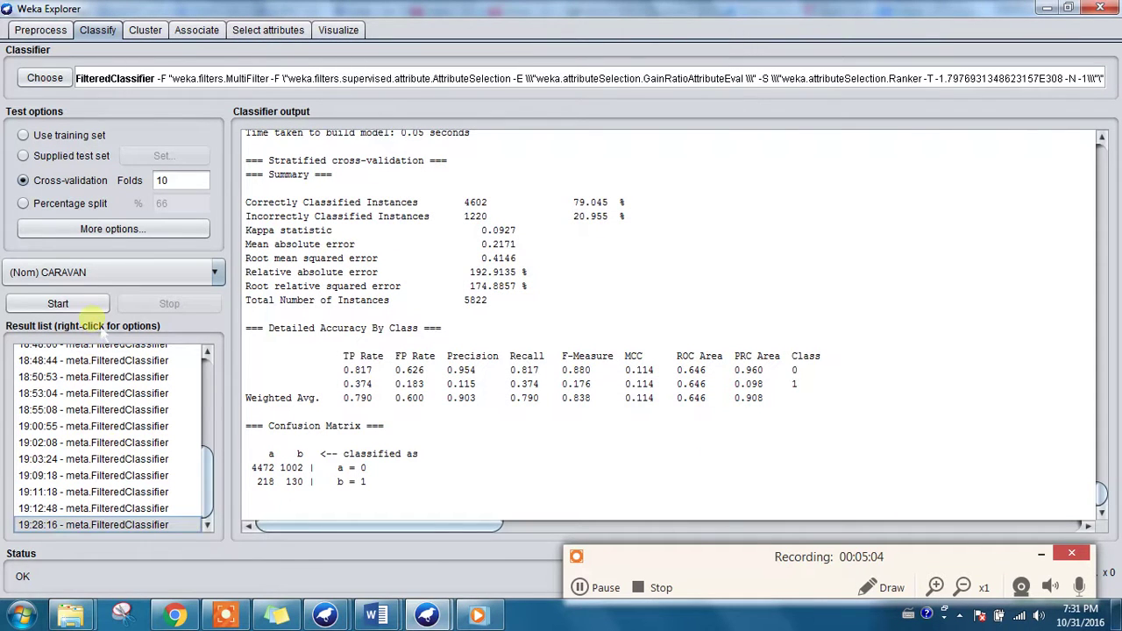
left_click(84, 301)
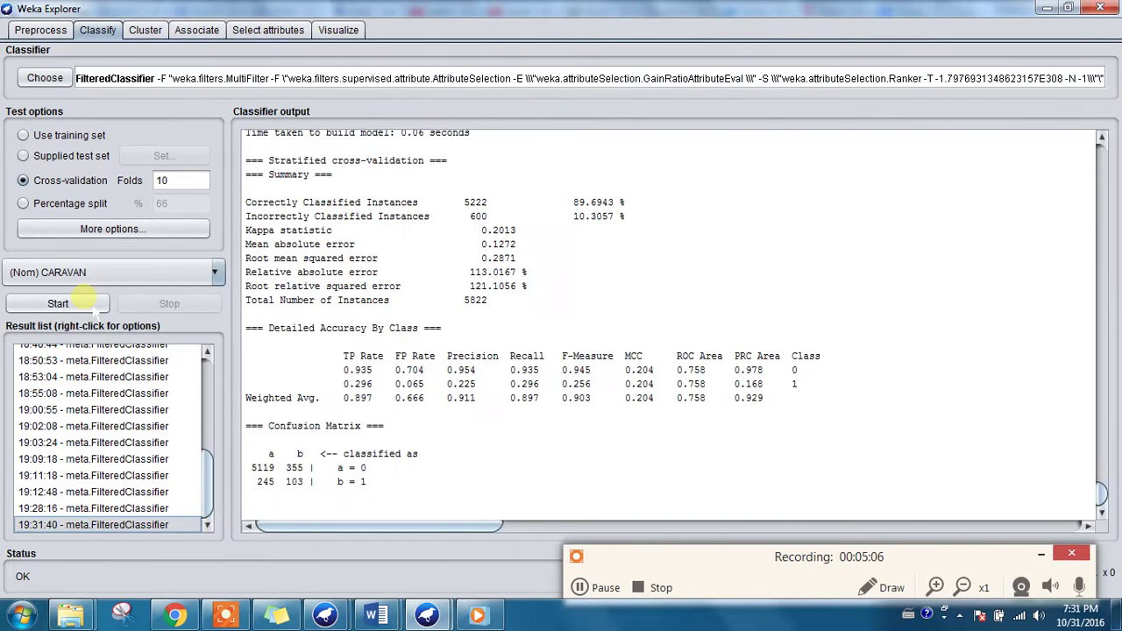
left_click_drag(677, 370, 706, 370)
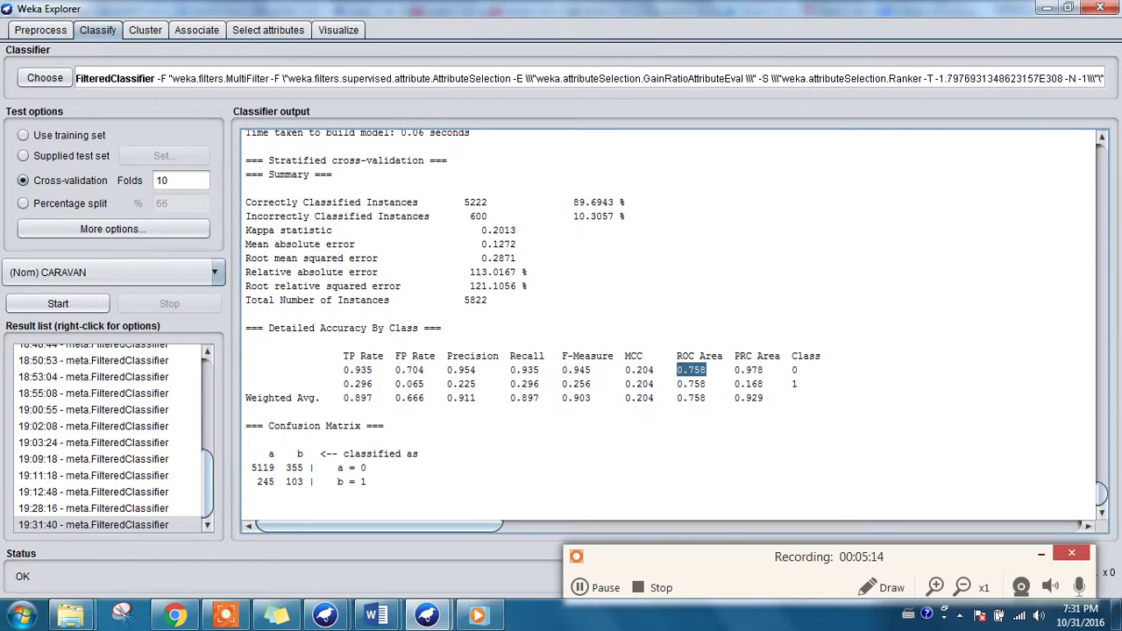
left_click(580, 589)
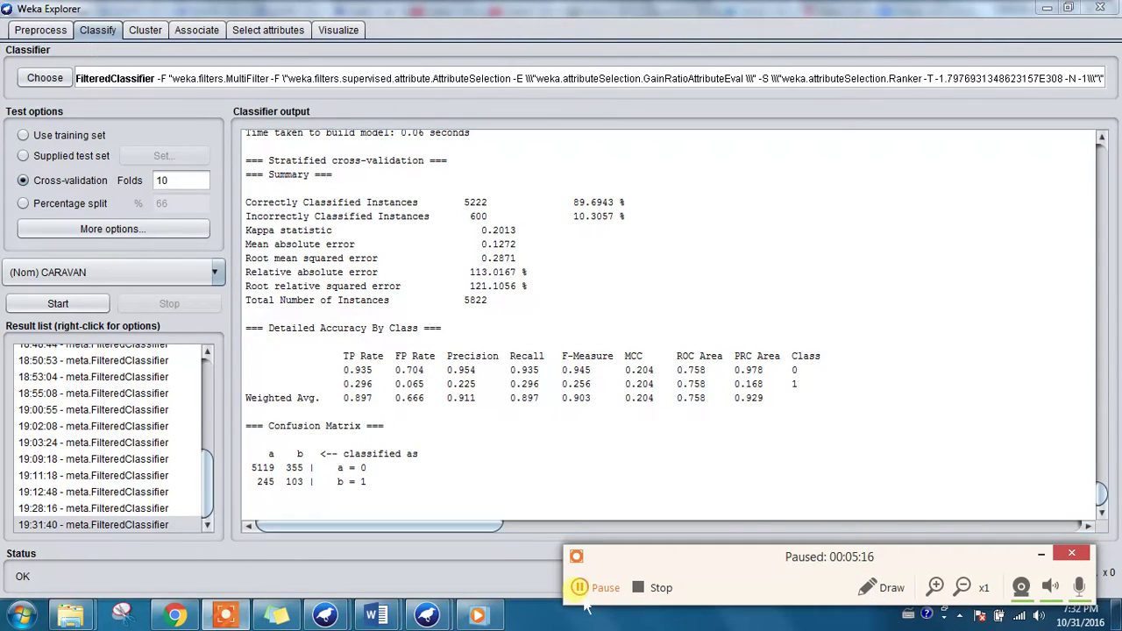
left_click(584, 594)
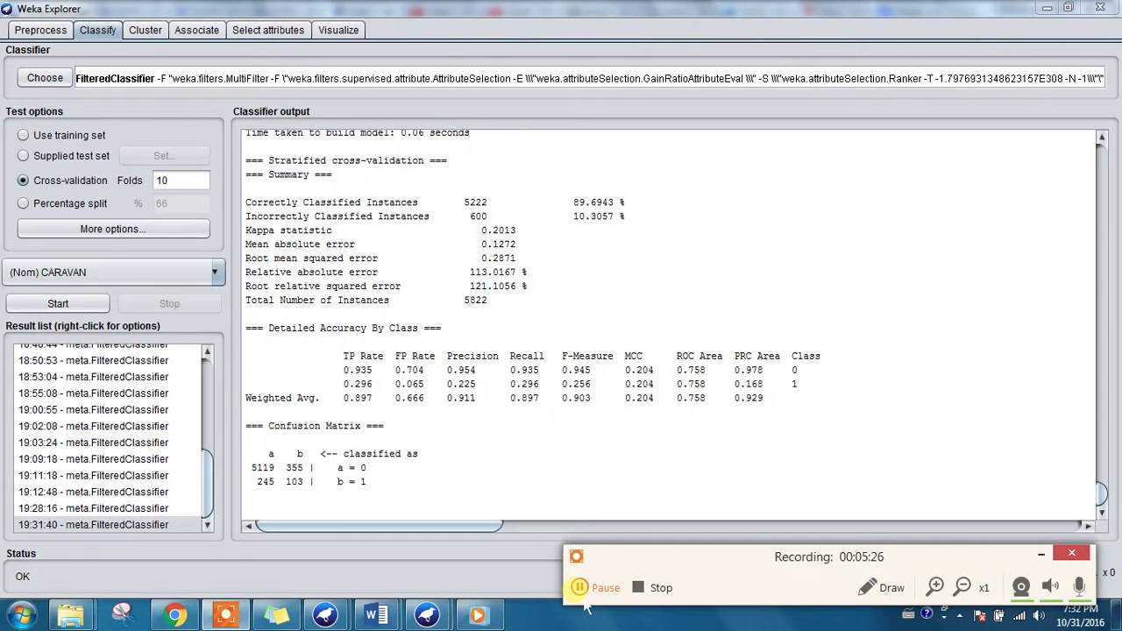
Copy the FilteredClassifier's MultiFilter filter configuration to the clipboard and close its settings
left_click(115, 78)
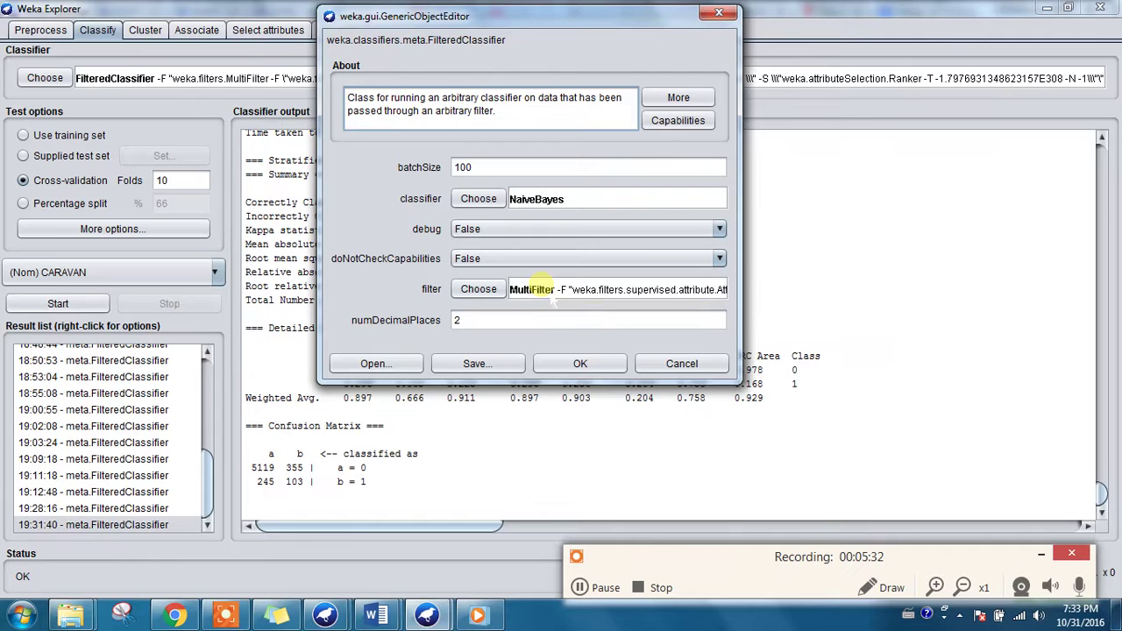
right_click(542, 285)
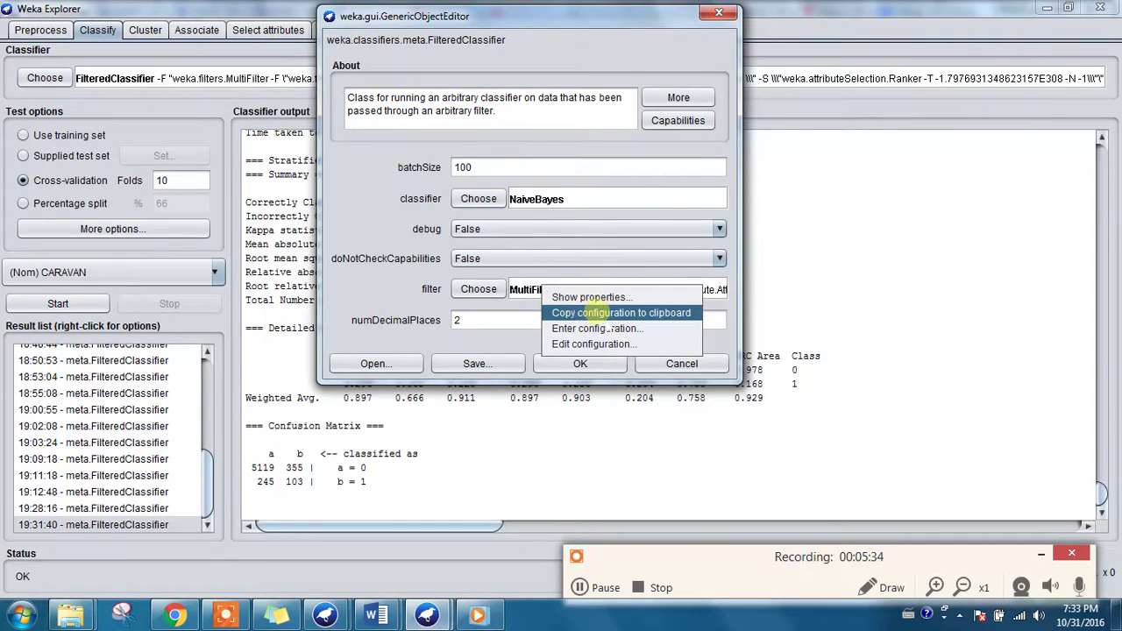
left_click(596, 312)
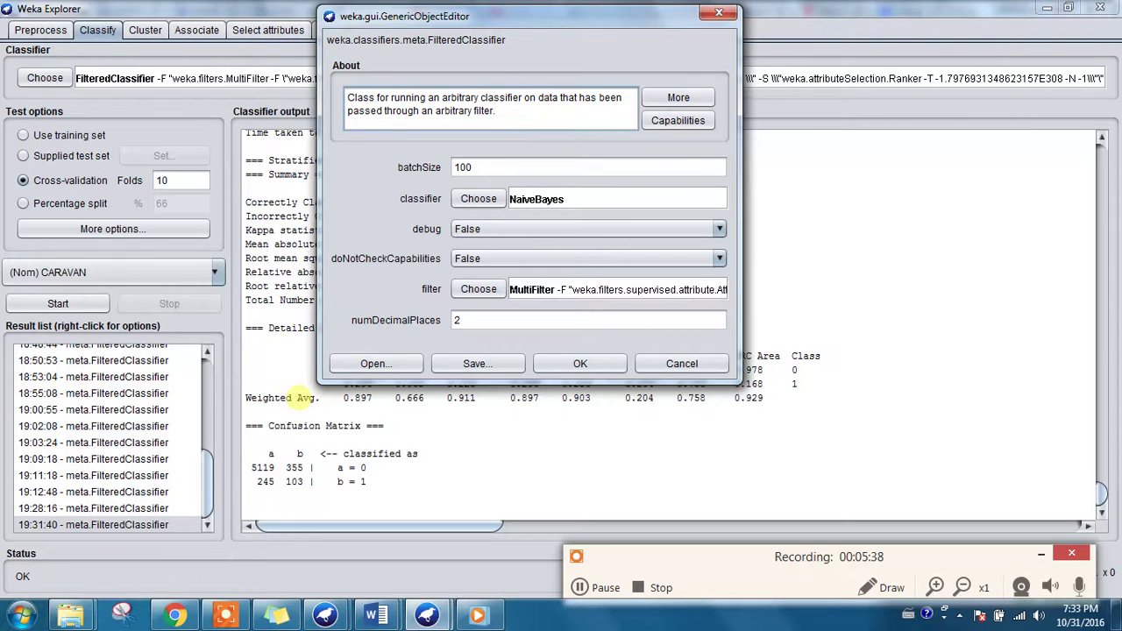
left_click(579, 364)
left_click(63, 75)
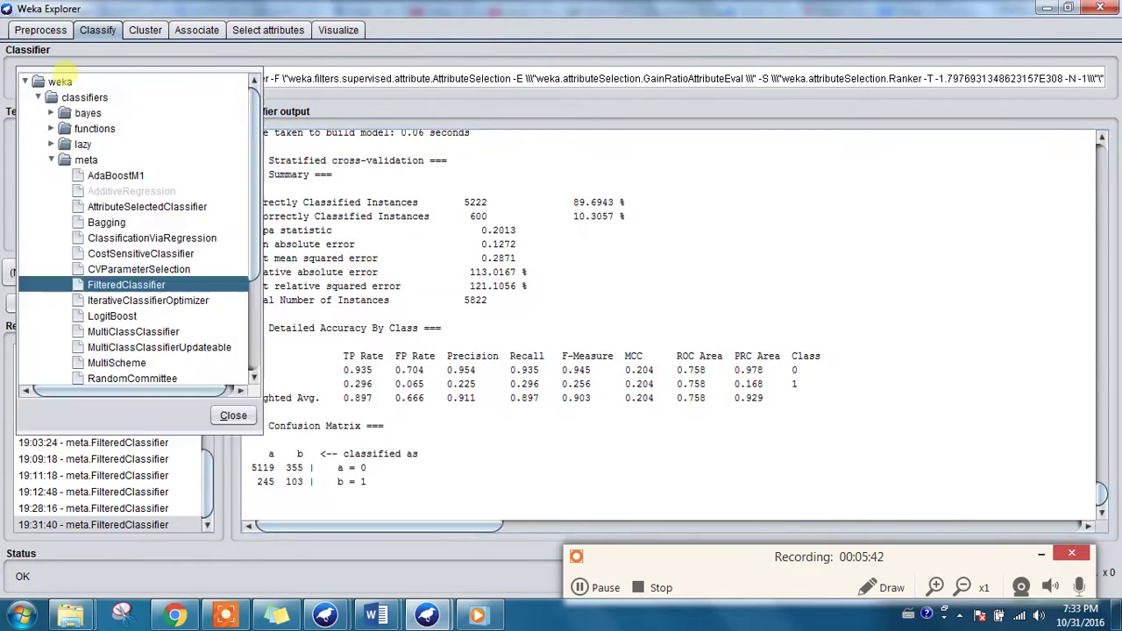
Switch to CostSensitiveClassifier and inspect its default ZeroR base classifier settings
left_click(147, 254)
left_click(123, 78)
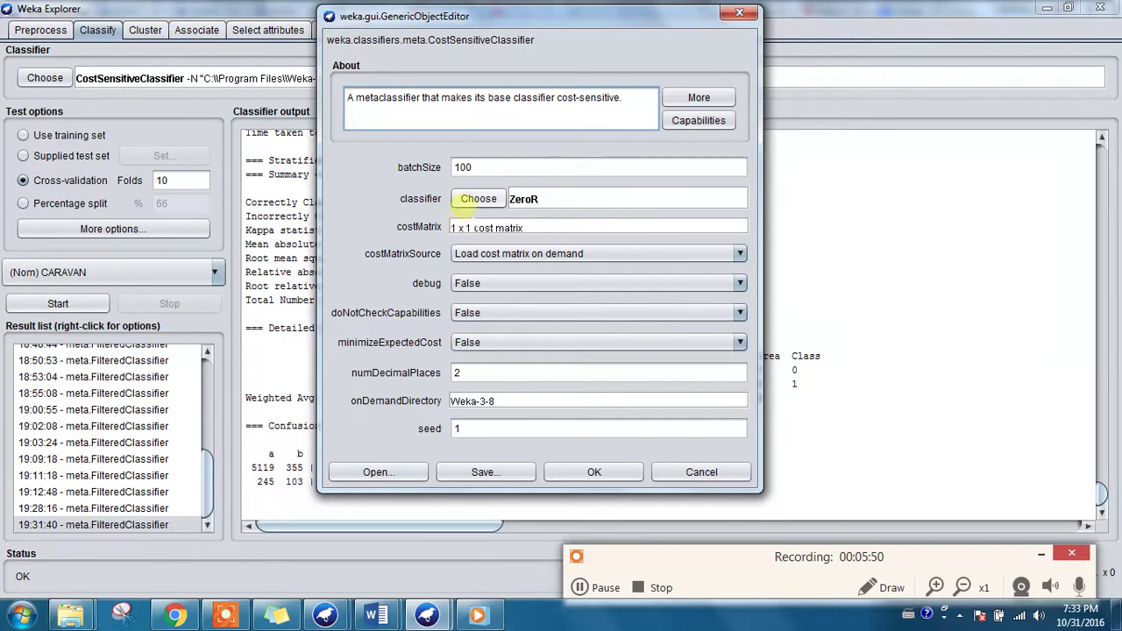
left_click(488, 207)
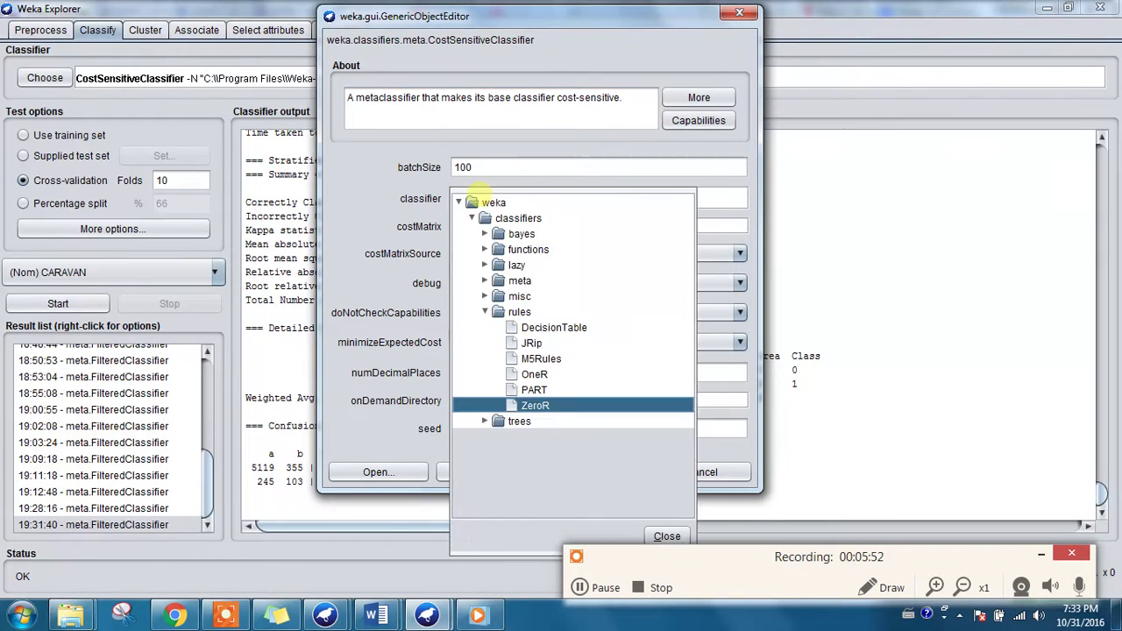
left_click(724, 203)
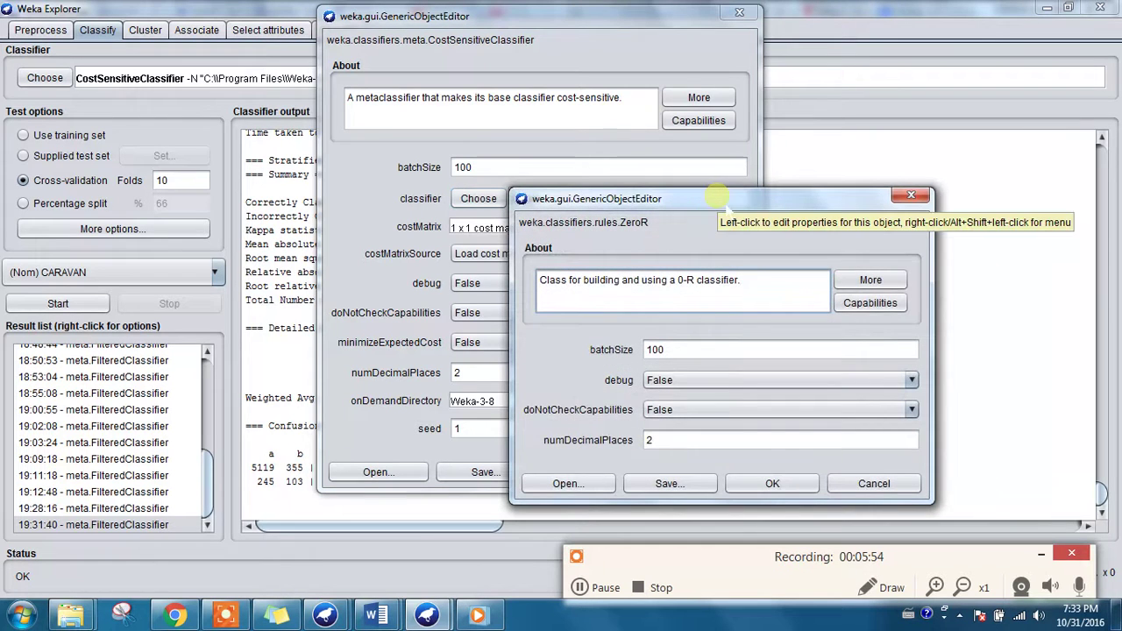
left_click(911, 195)
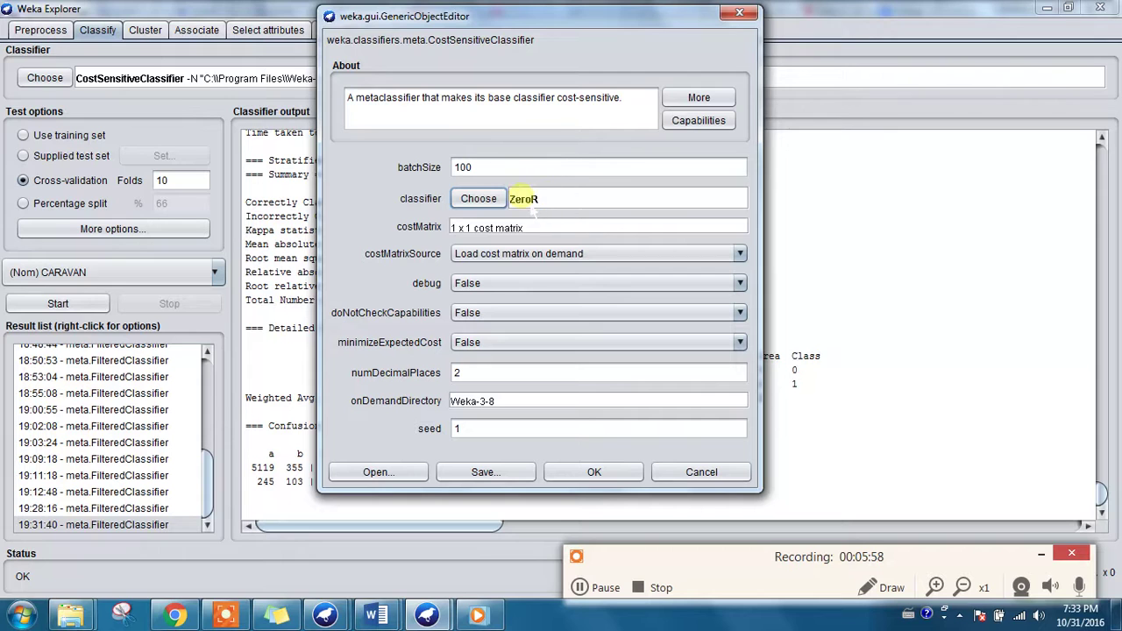
left_click(541, 207)
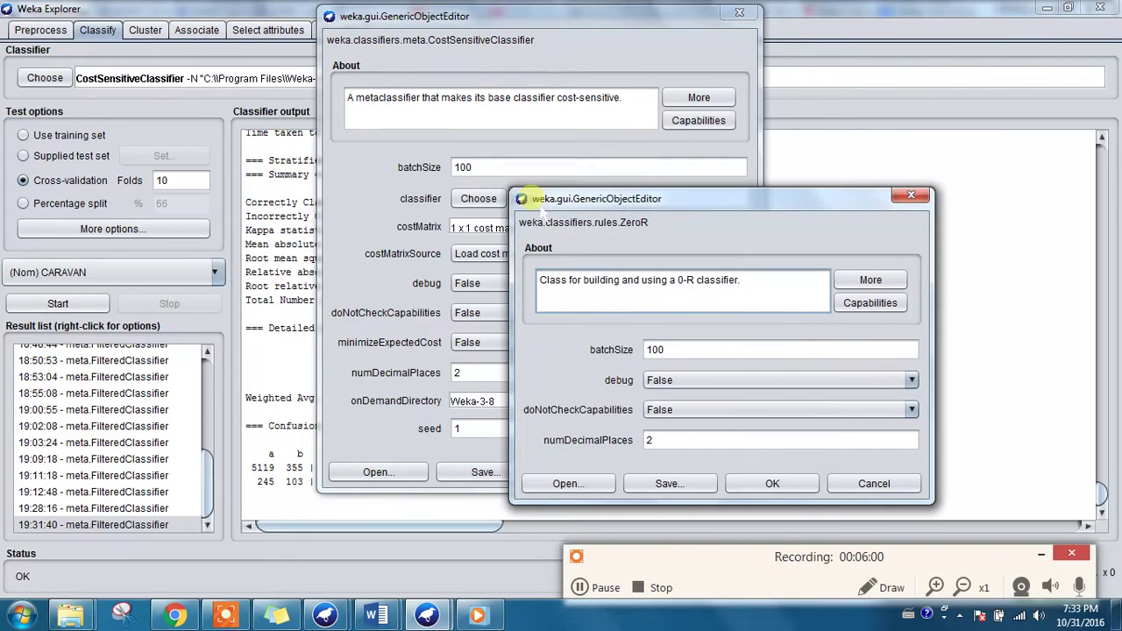
left_click(911, 194)
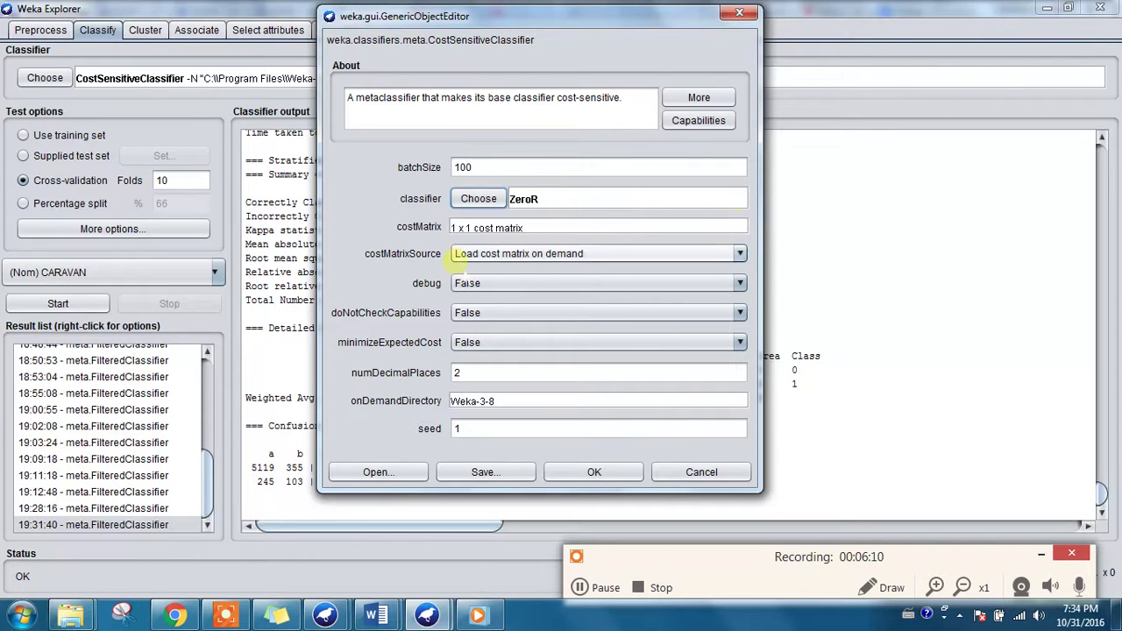
Paste the copied filter configuration as the base classifier configuration and confirm it
right_click(559, 200)
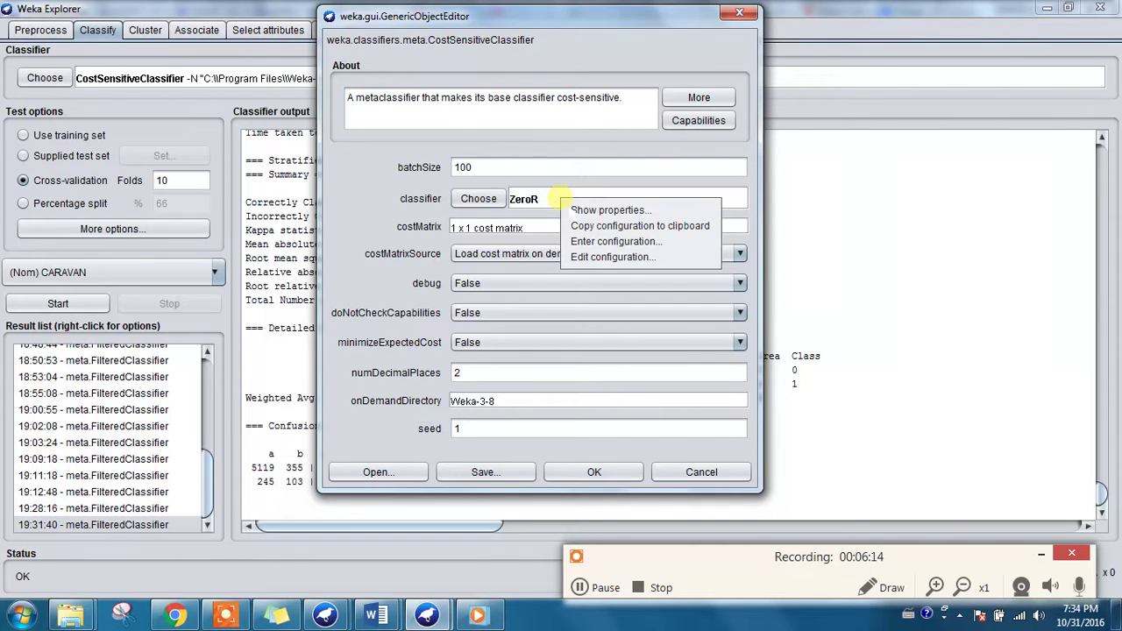
left_click(596, 242)
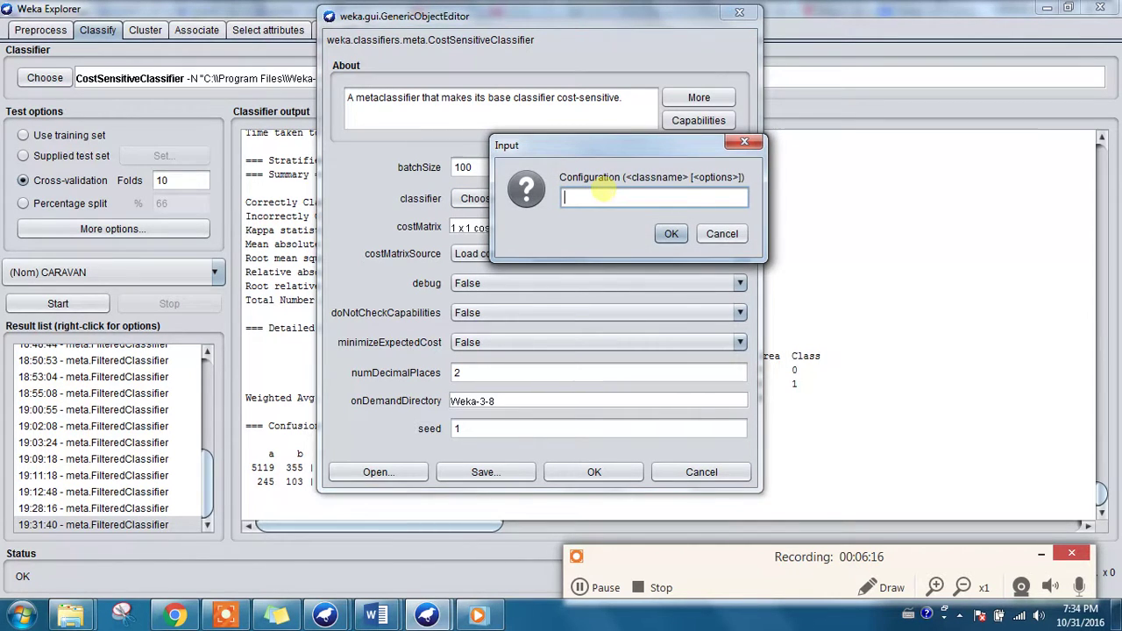
key("ctrl+v")
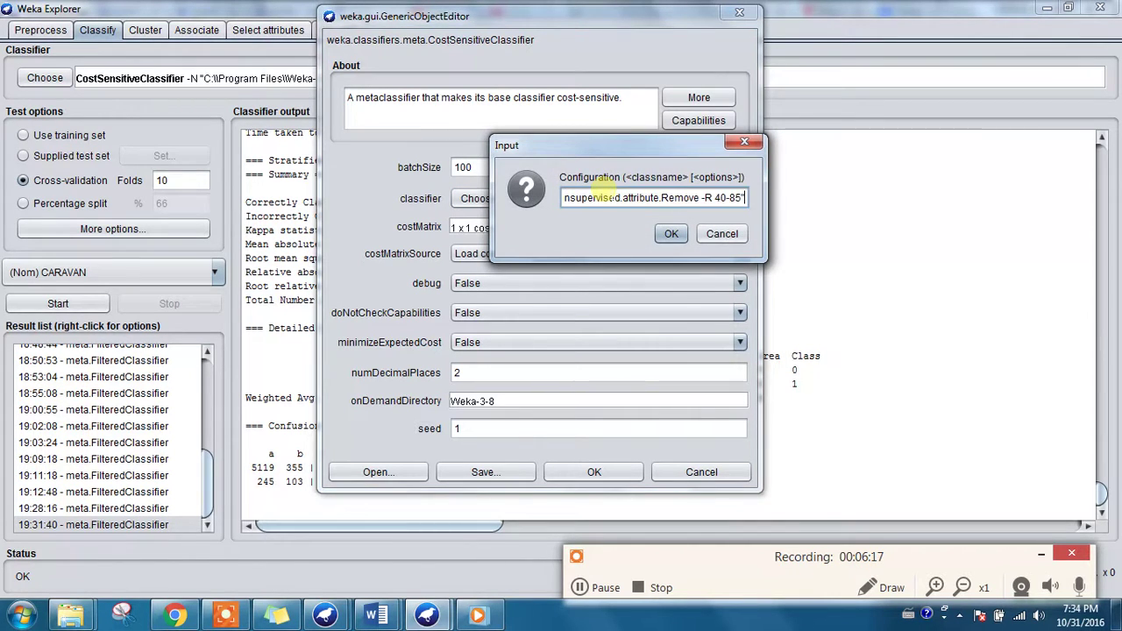
left_click(675, 237)
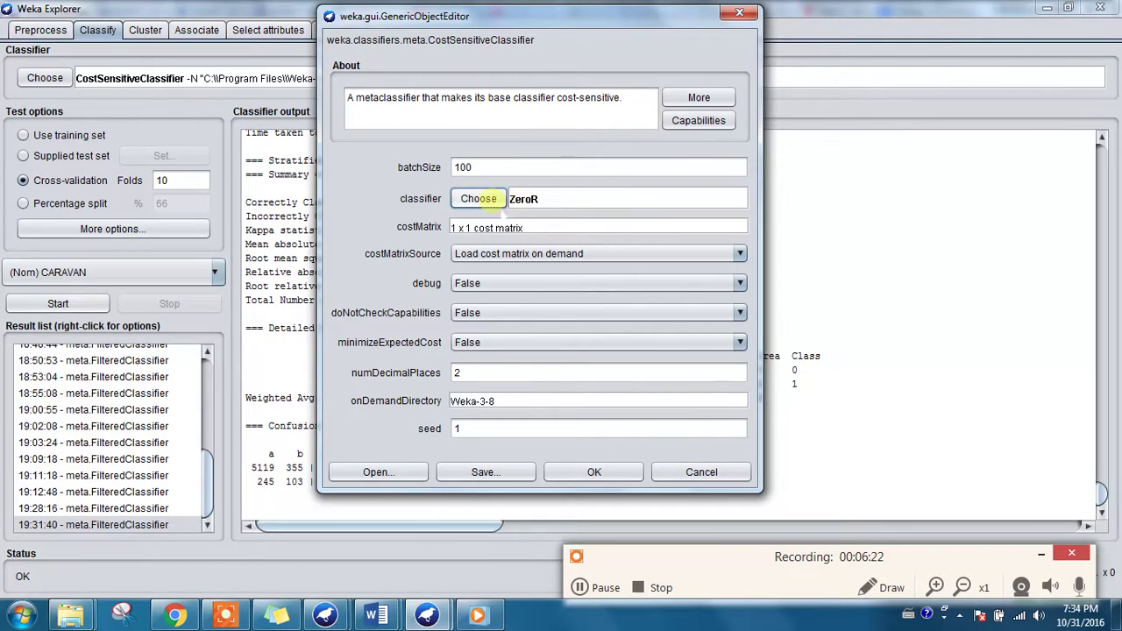
left_click(491, 199)
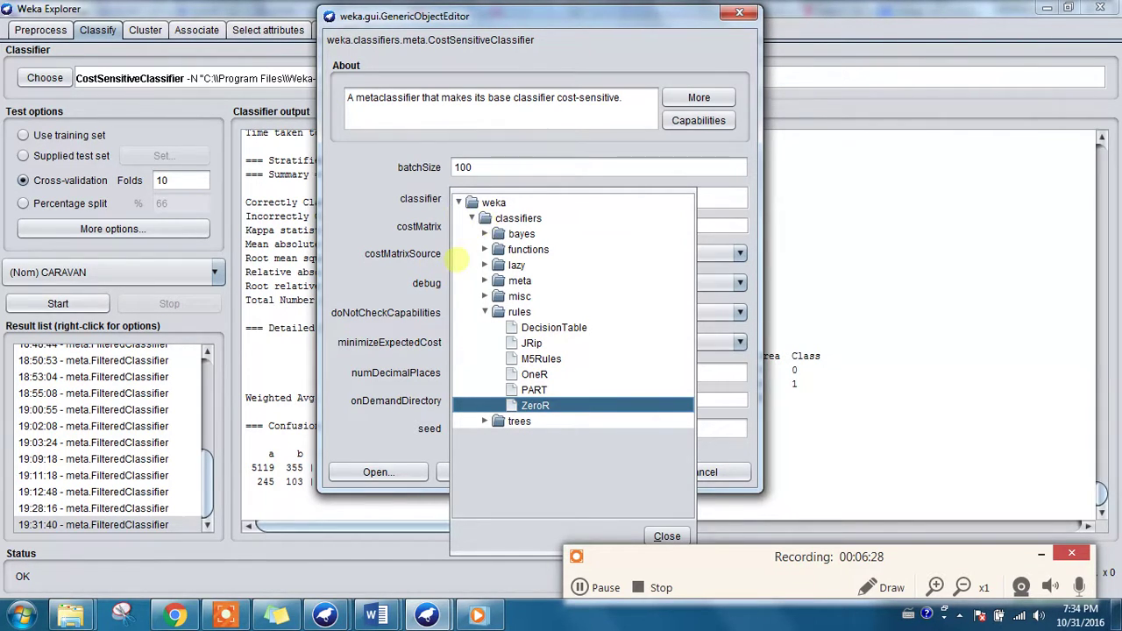
Copy the full FilteredClassifier configuration, then select meta > CostSensitiveClassifier as the classifier
left_click(580, 588)
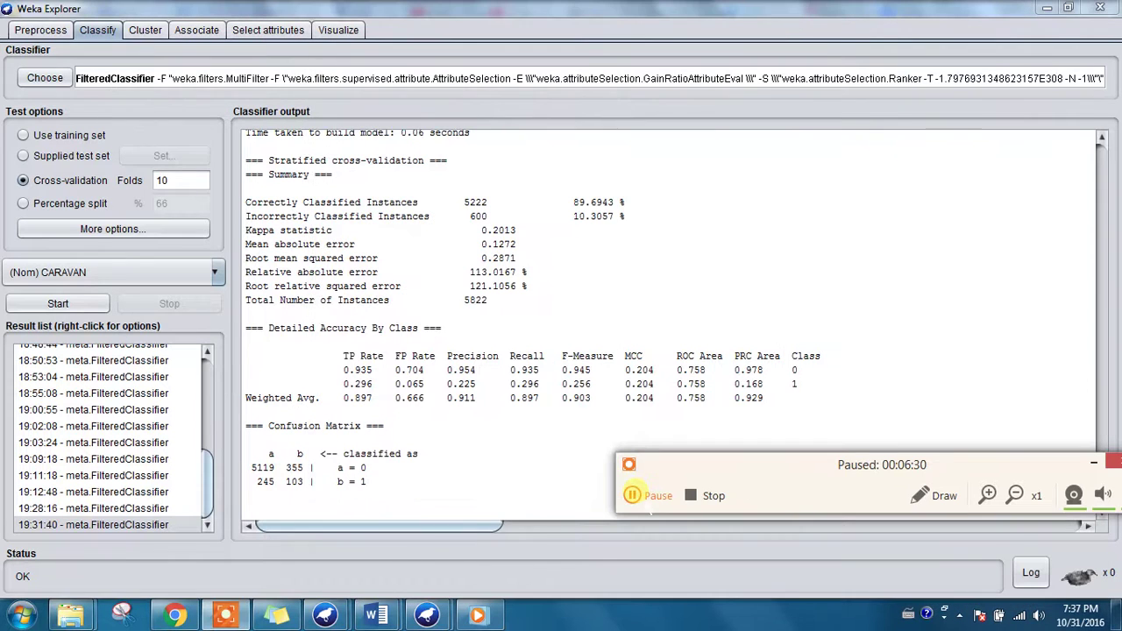
left_click(632, 495)
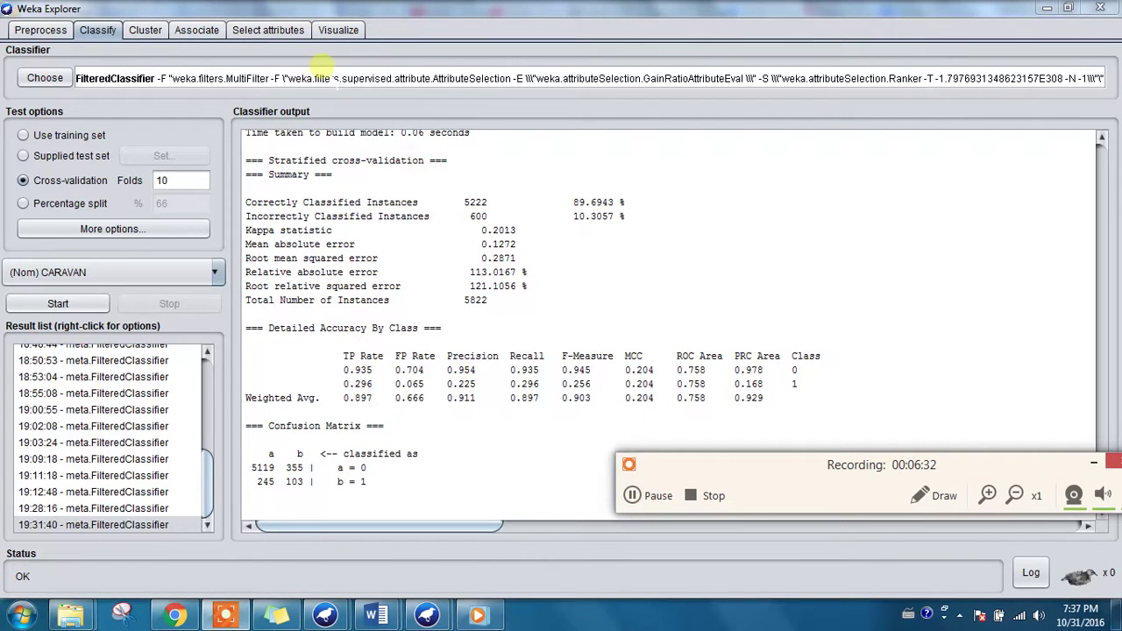
right_click(341, 87)
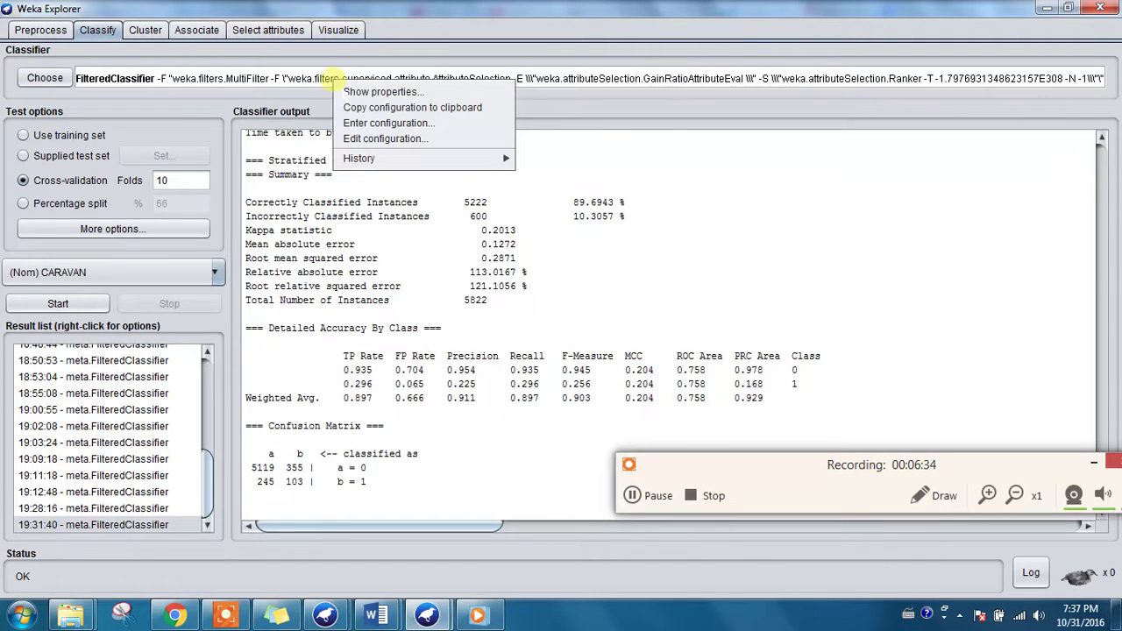
left_click(342, 107)
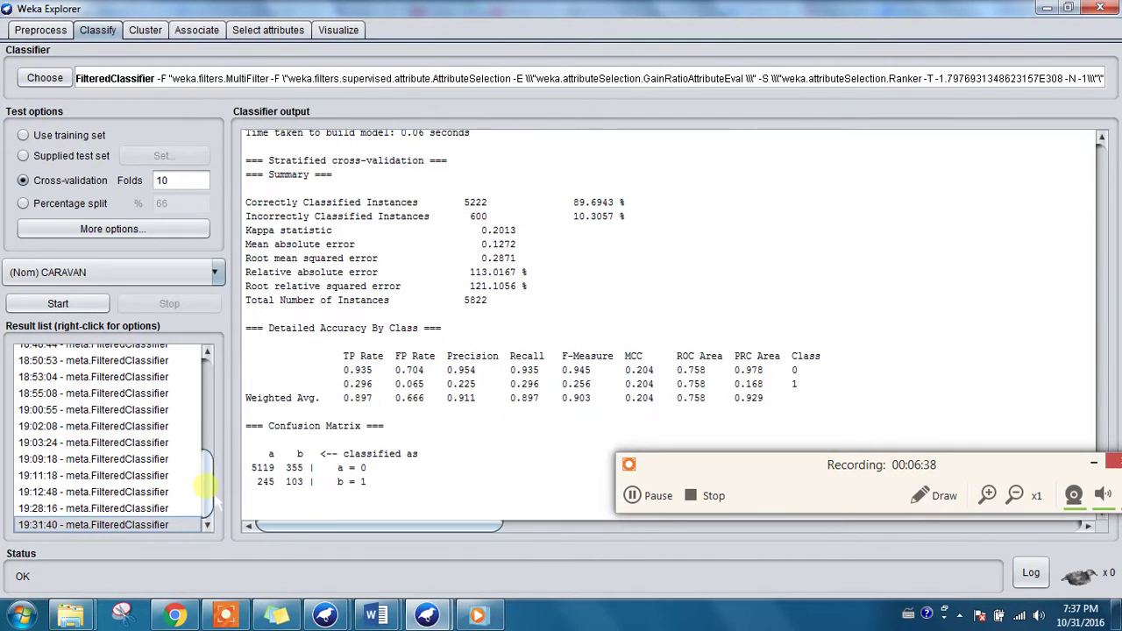
left_click(45, 78)
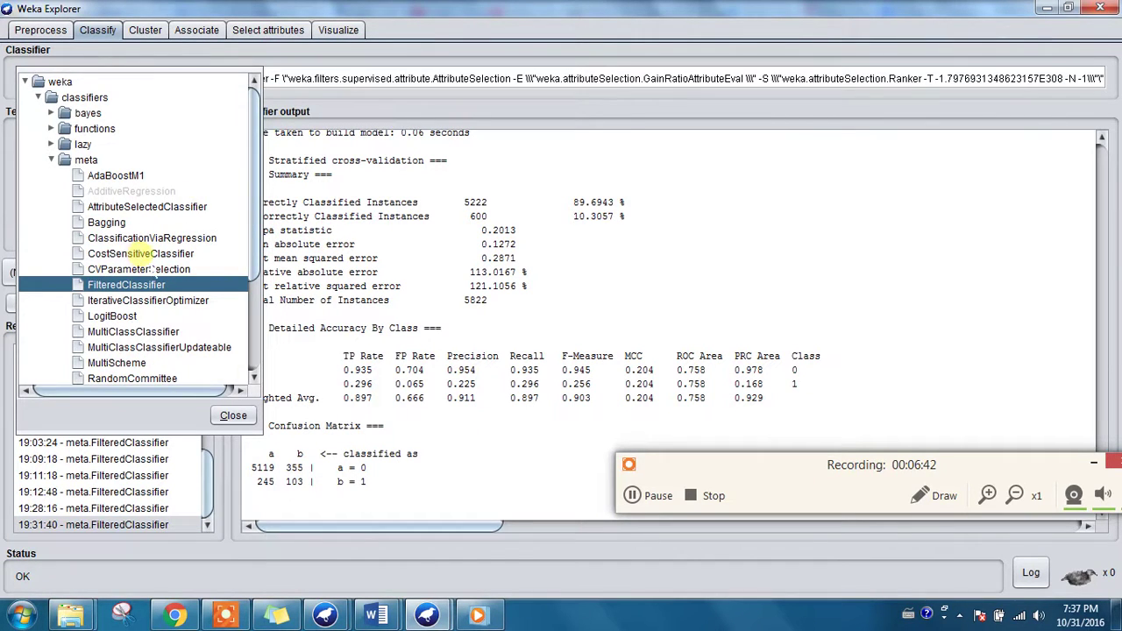
left_click(140, 254)
Resize the CostSensitiveClassifier cost matrix to 2 classes, giving [0 1; 1 0]
left_click(167, 78)
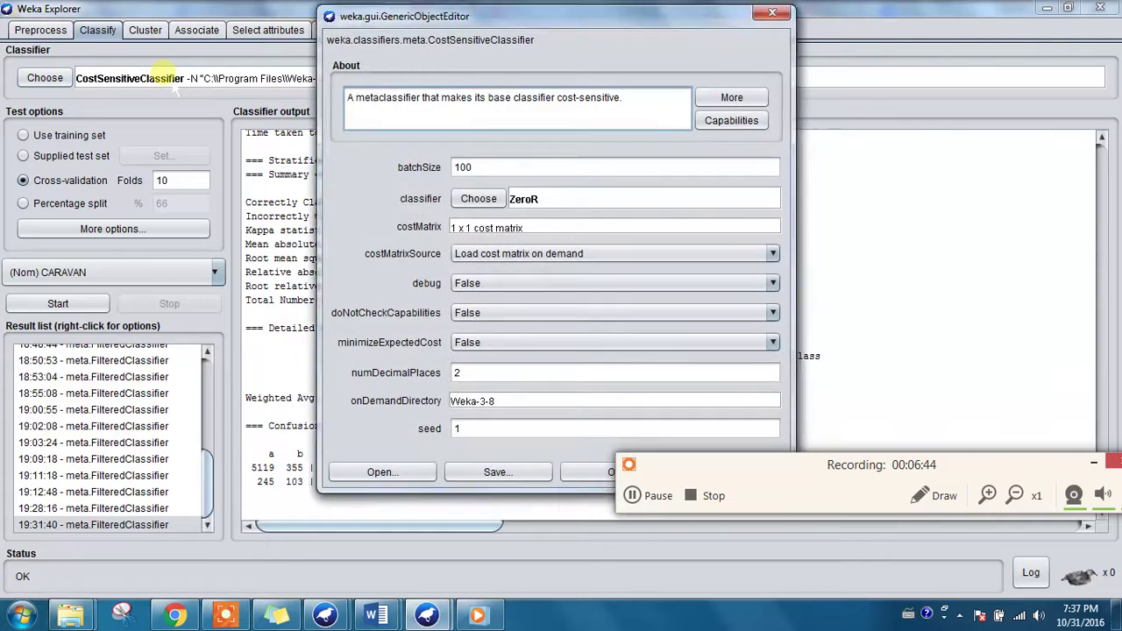
left_click(487, 229)
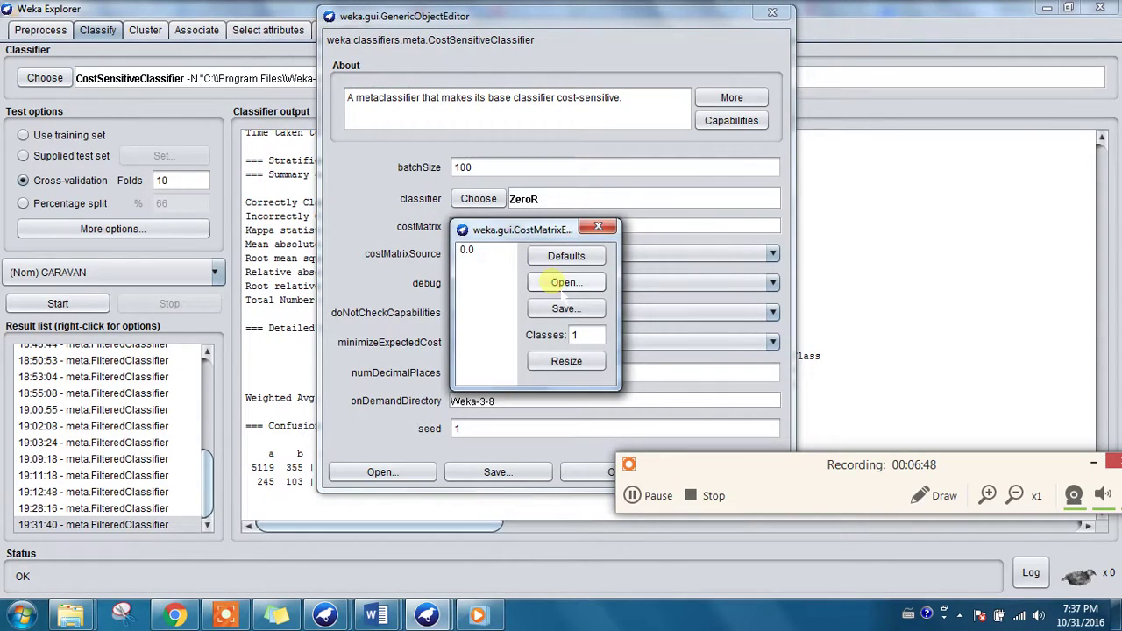
double_click(576, 335)
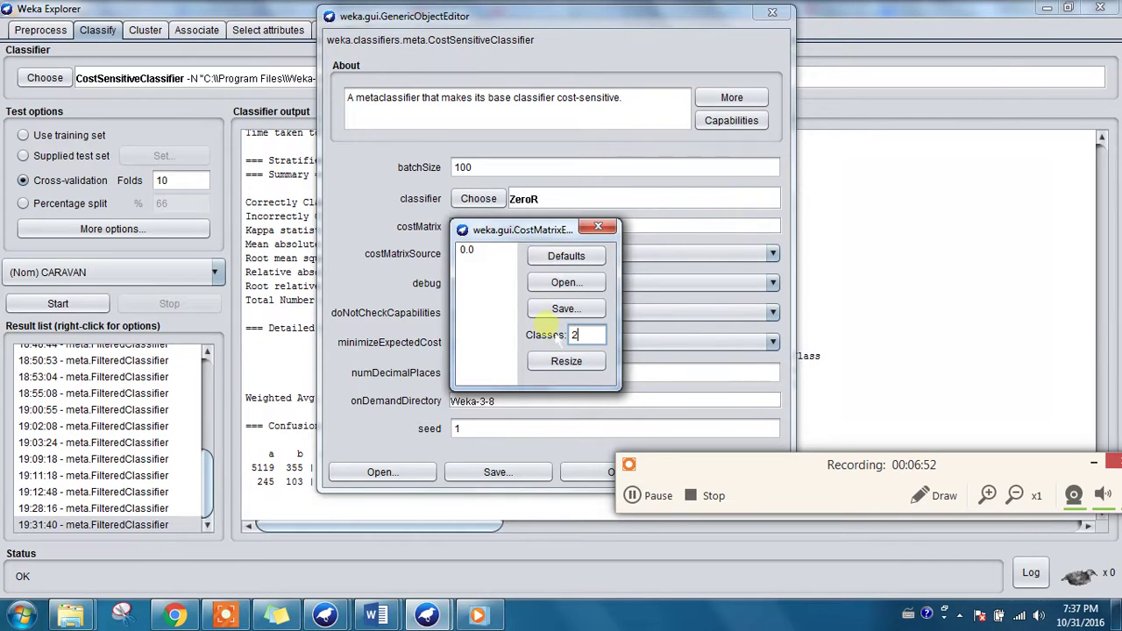
left_click(566, 361)
left_click(598, 227)
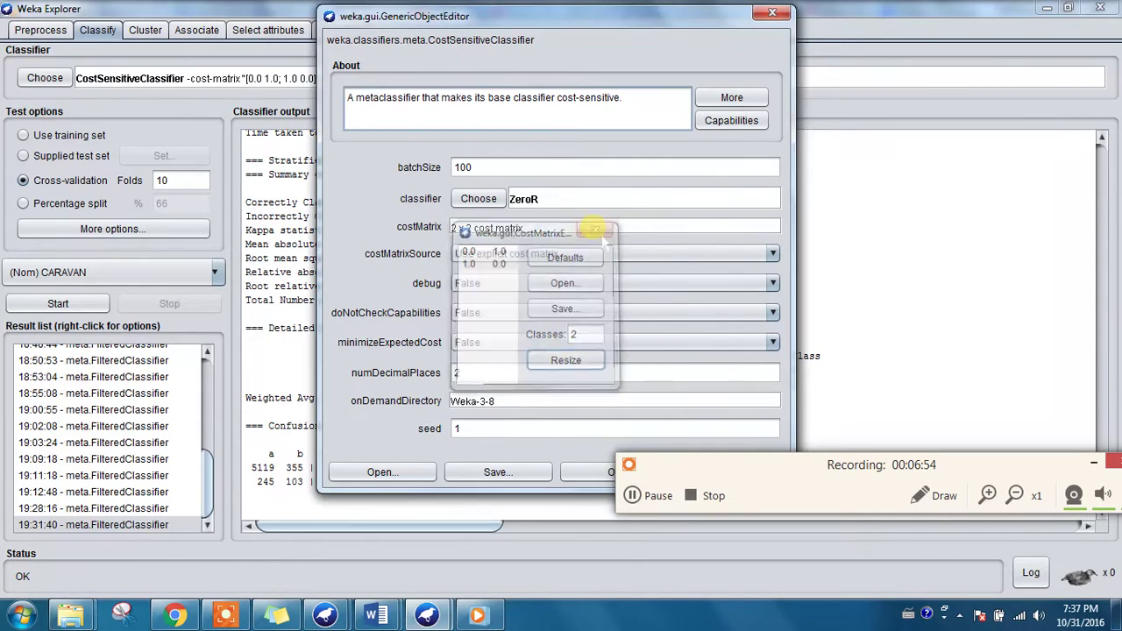
Paste the copied FilteredClassifier as the base classifier and apply the settings
right_click(522, 200)
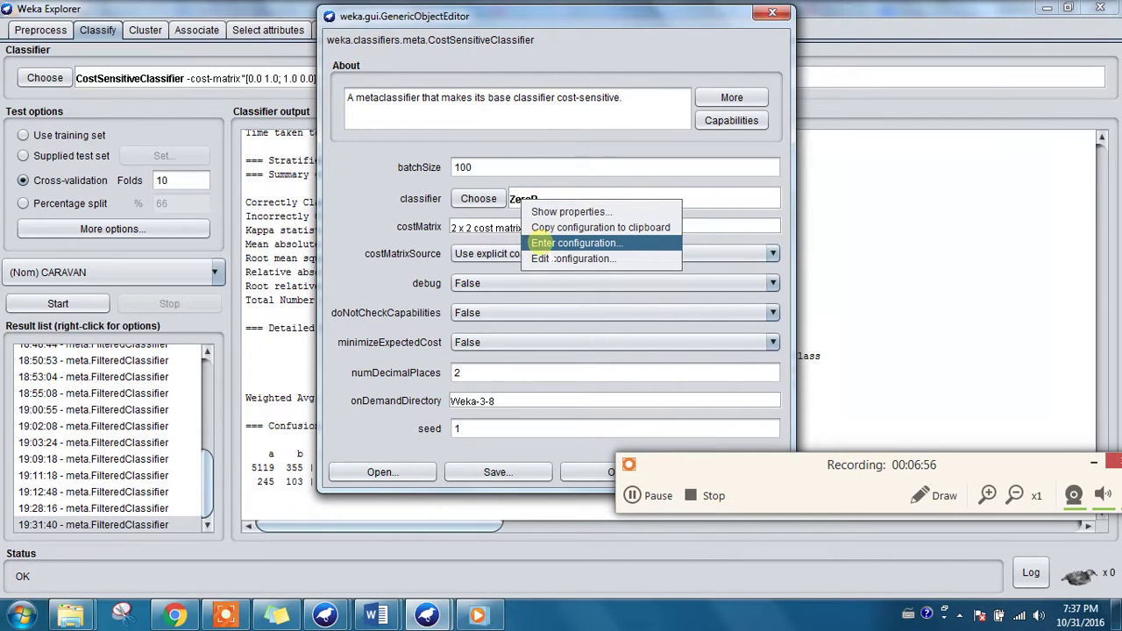
left_click(544, 243)
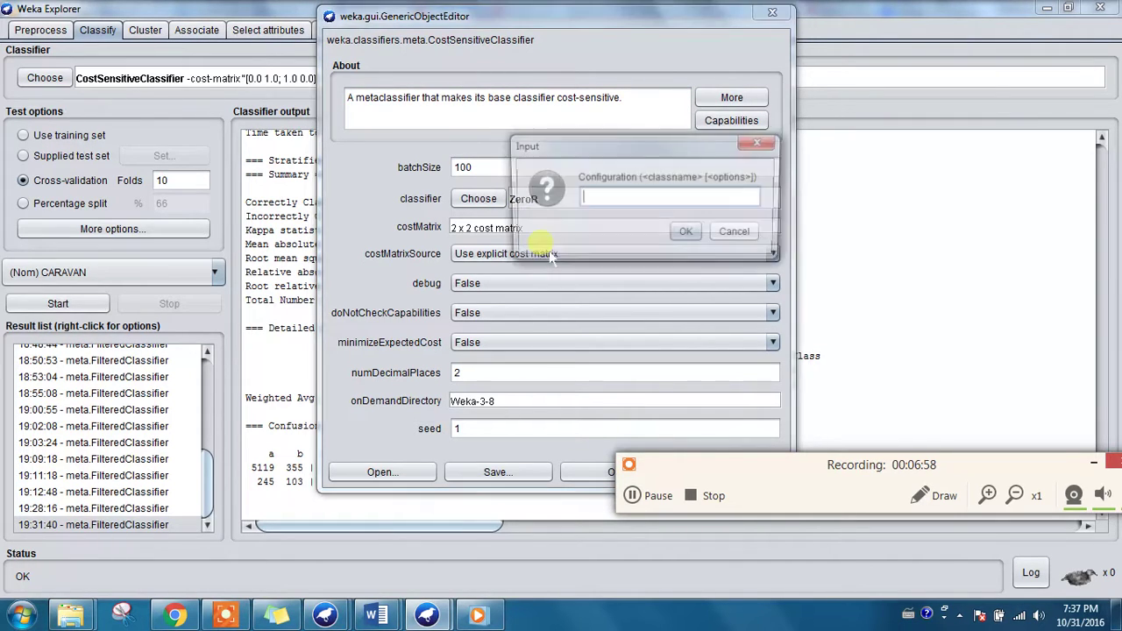
key("ctrl+v")
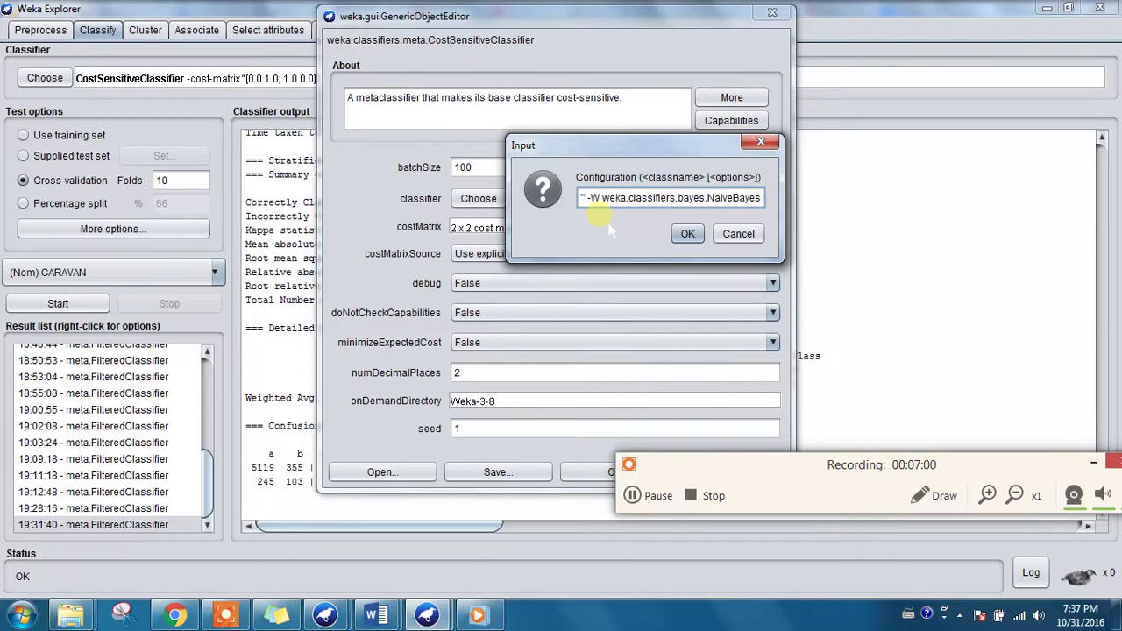
left_click(688, 233)
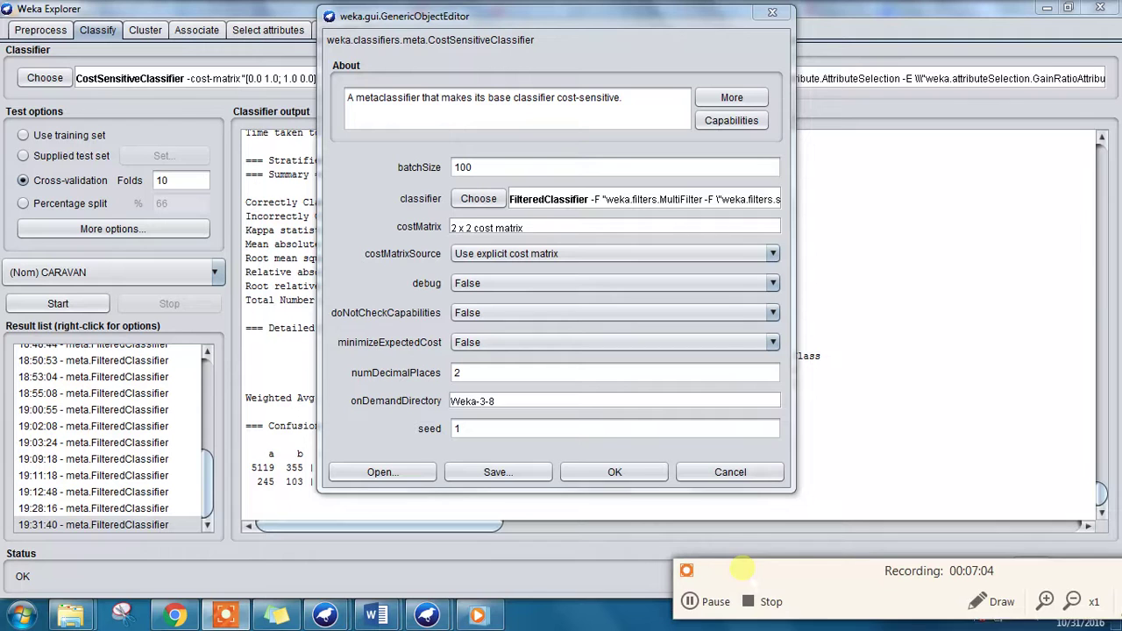
left_click(614, 472)
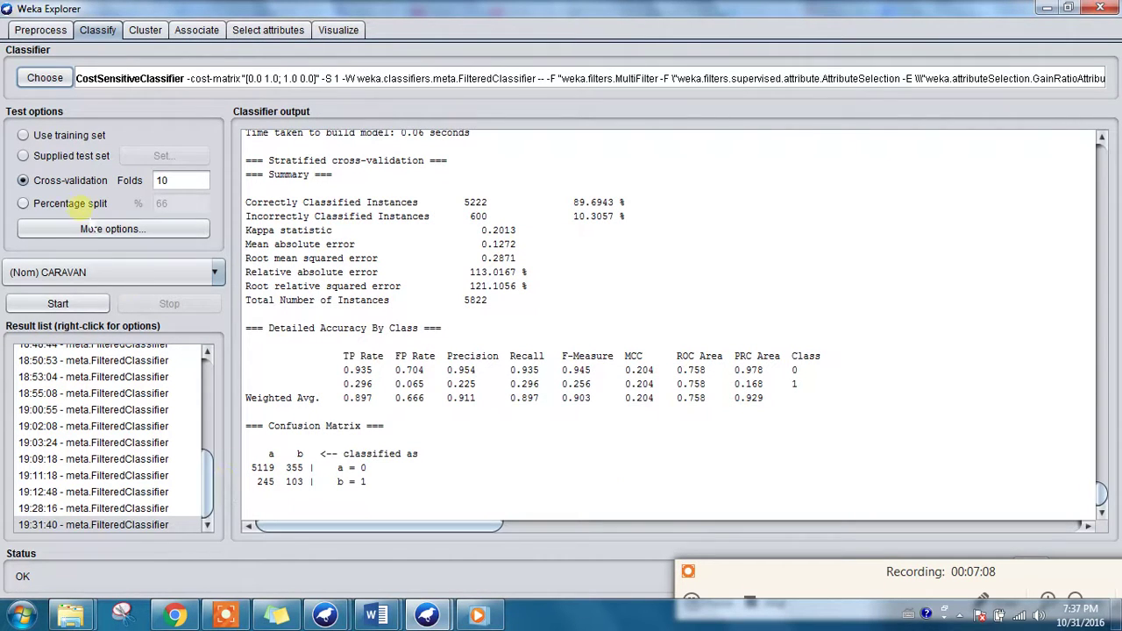
Cross-validate CostSensitiveClassifier (5199 of 5822 correct, 89.2992%, ROC 0.756) and reopen its settings
left_click(70, 306)
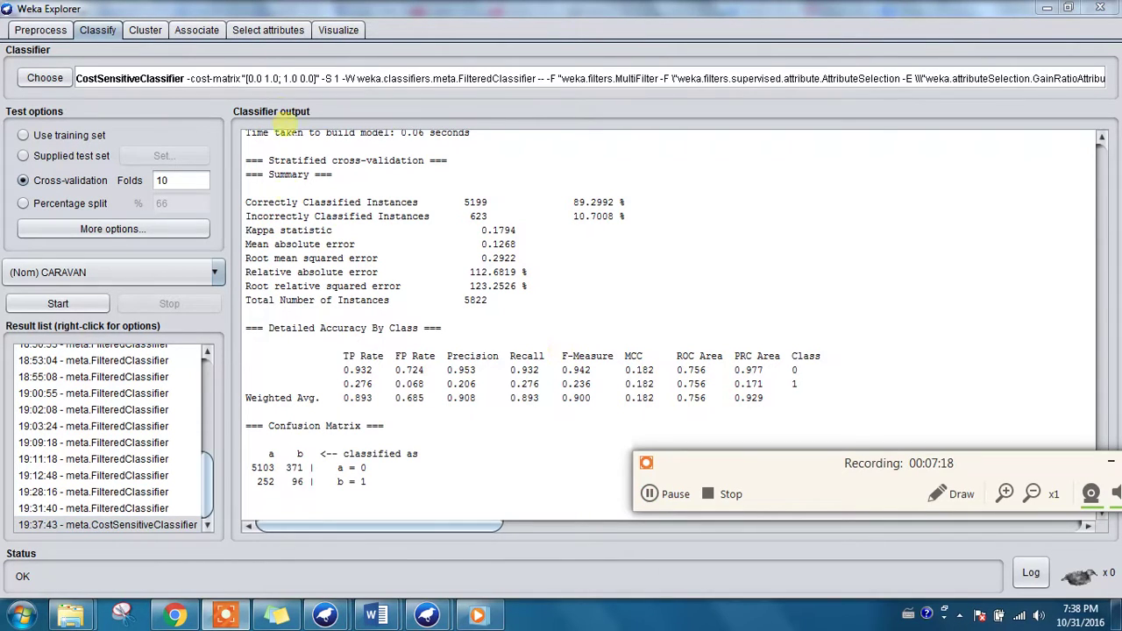
left_click(200, 79)
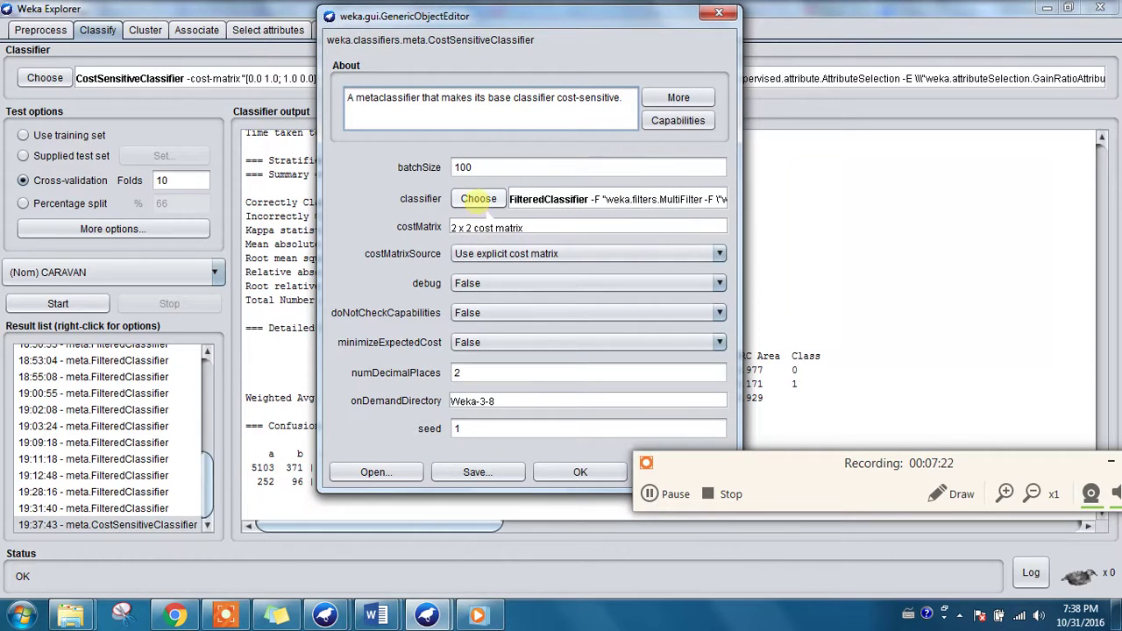
Edit the cost matrix's row 2, column 1 entry from 1.0 to 2.0 and apply
left_click(483, 228)
left_click(467, 263)
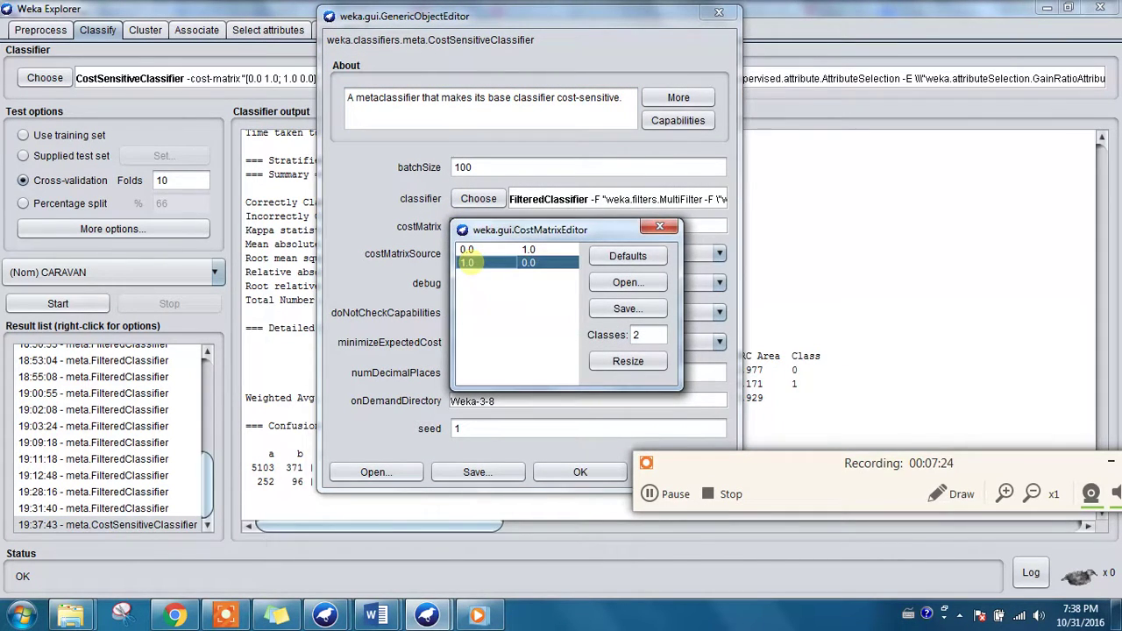
left_click(467, 263)
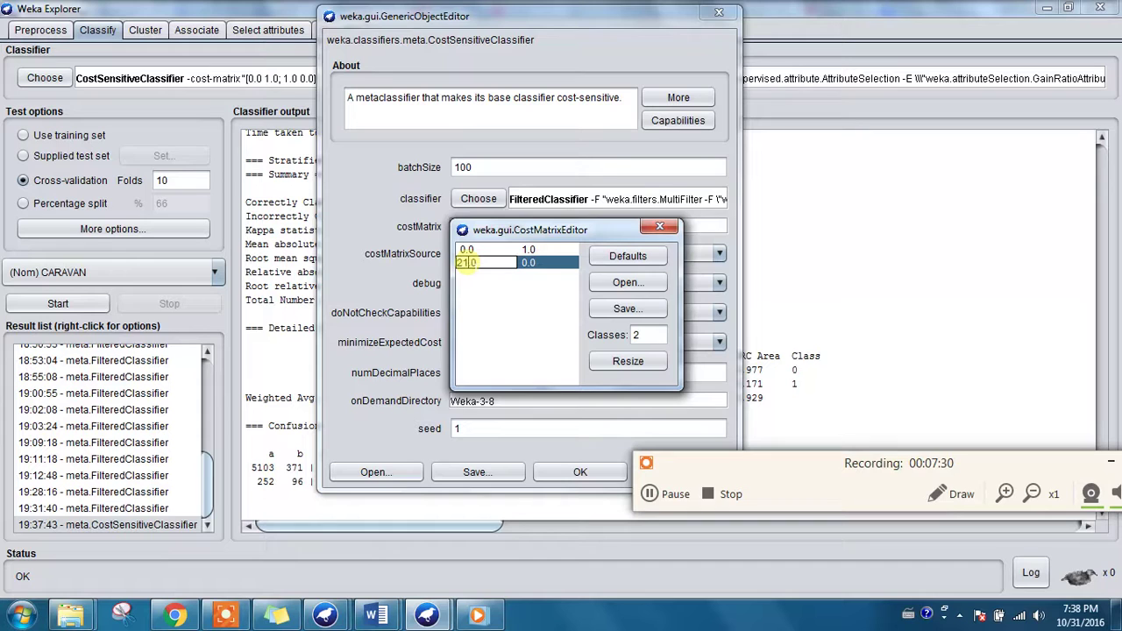
type("2")
key("Delete")
key("Return")
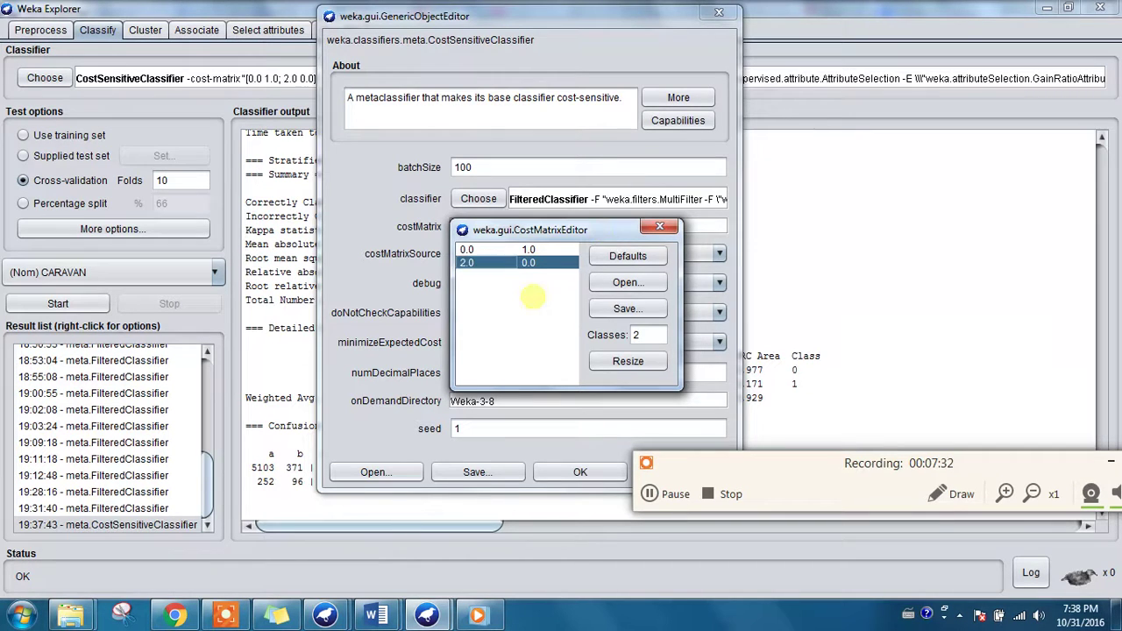
left_click(660, 227)
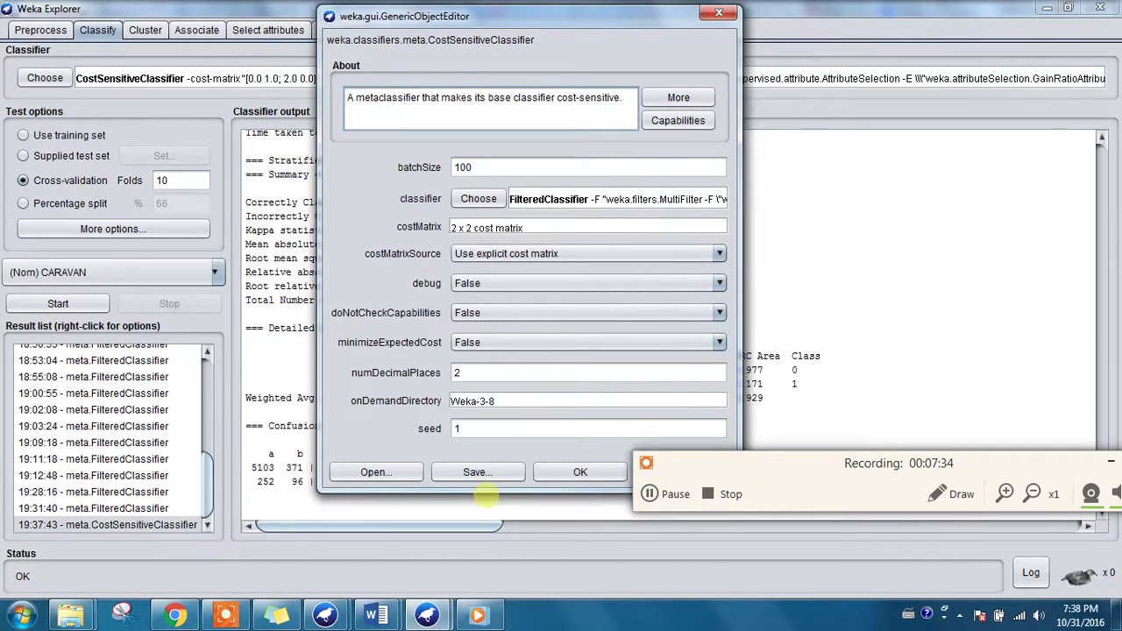
left_click(580, 472)
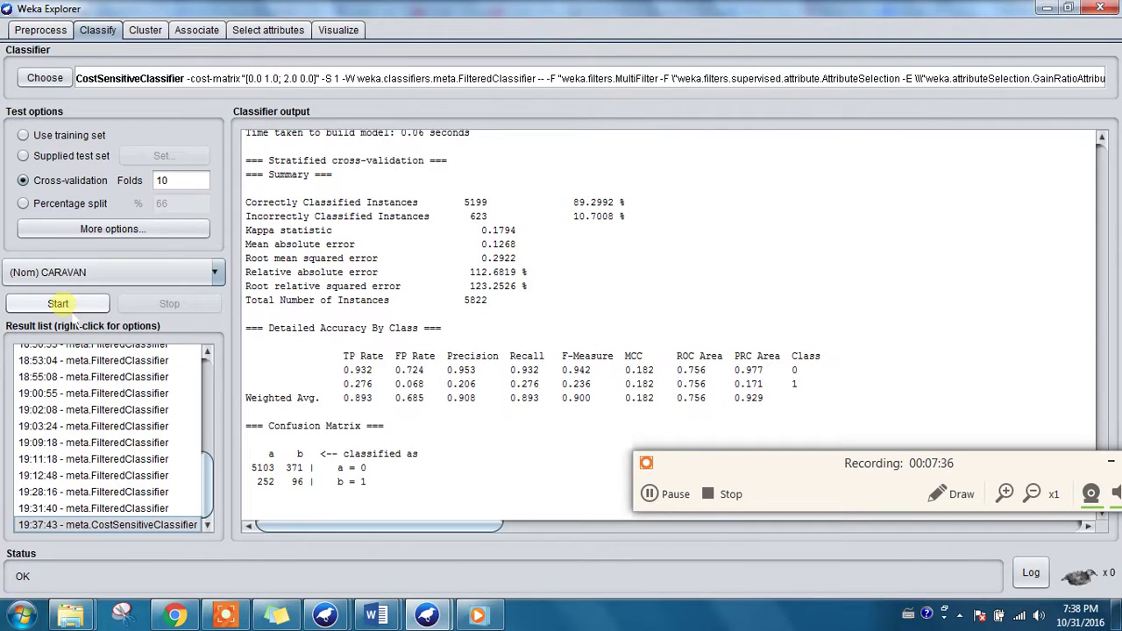
Rerun cross-validation (4997 correct, 85.8296%) and compare against the 19:37:43 result (89.2992%)
left_click(58, 304)
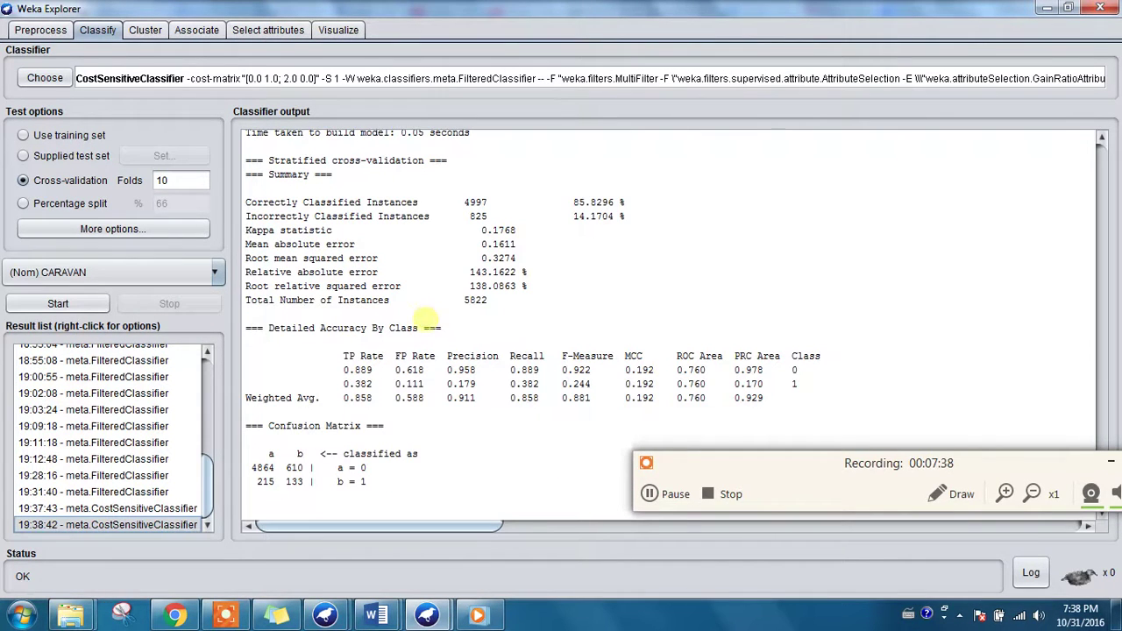
left_click_drag(1006, 456, 1117, 591)
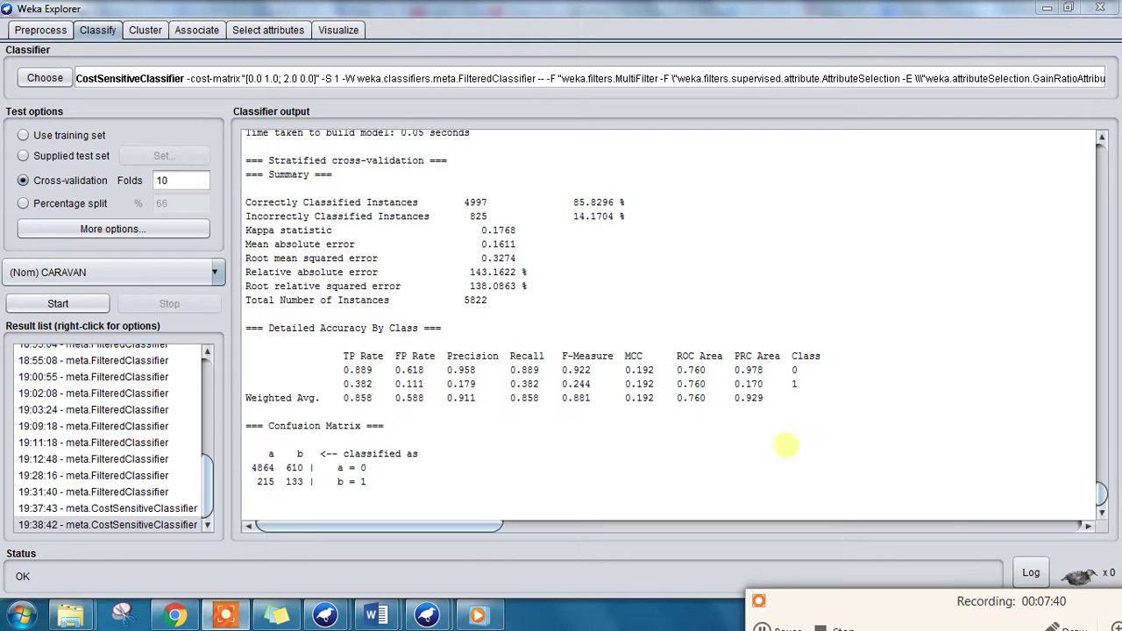
left_click(153, 508)
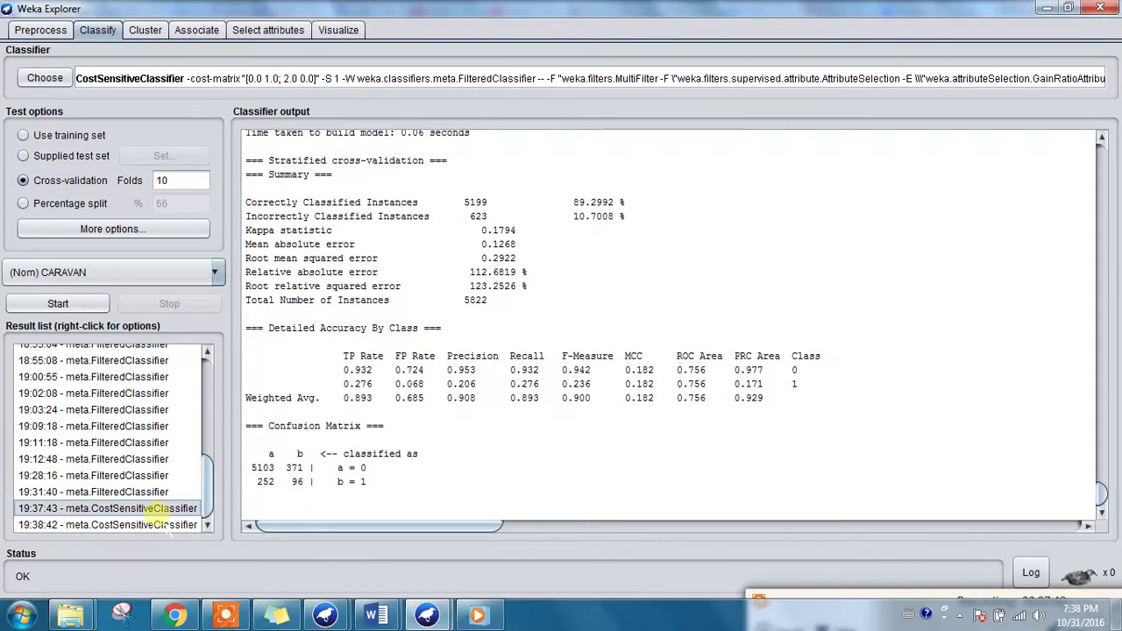
left_click(153, 524)
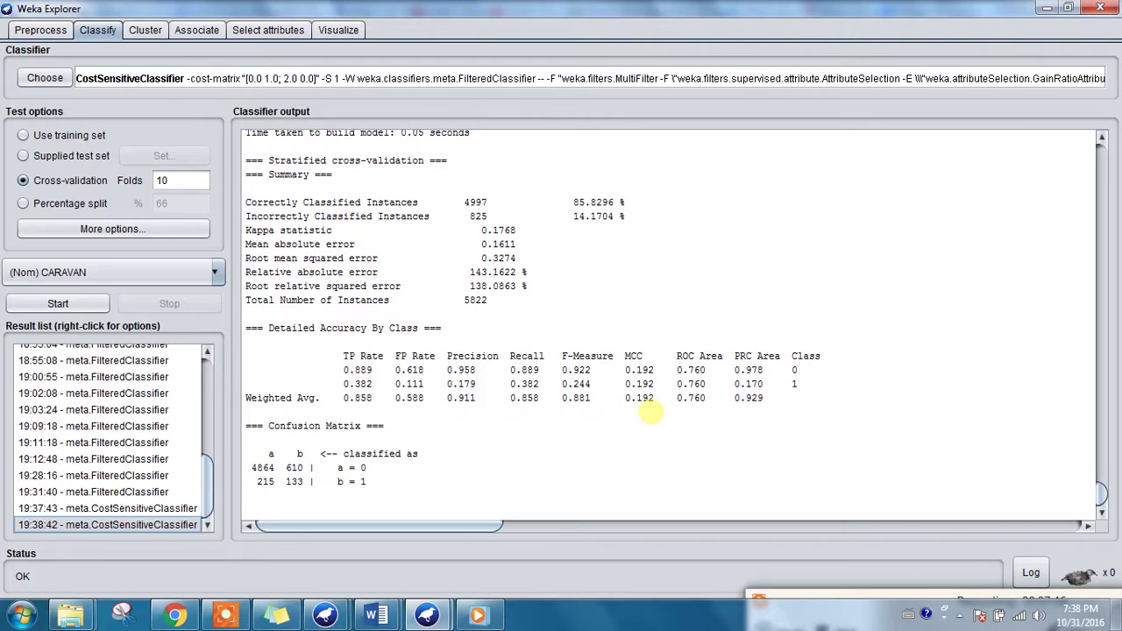
key("Up")
key("Down")
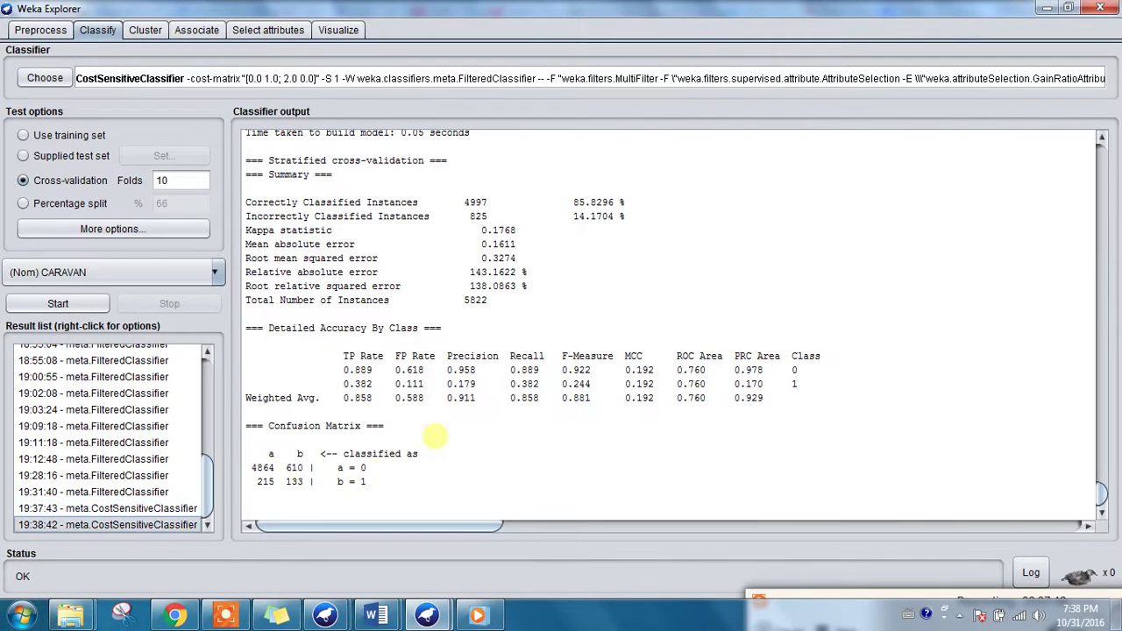
key("Up")
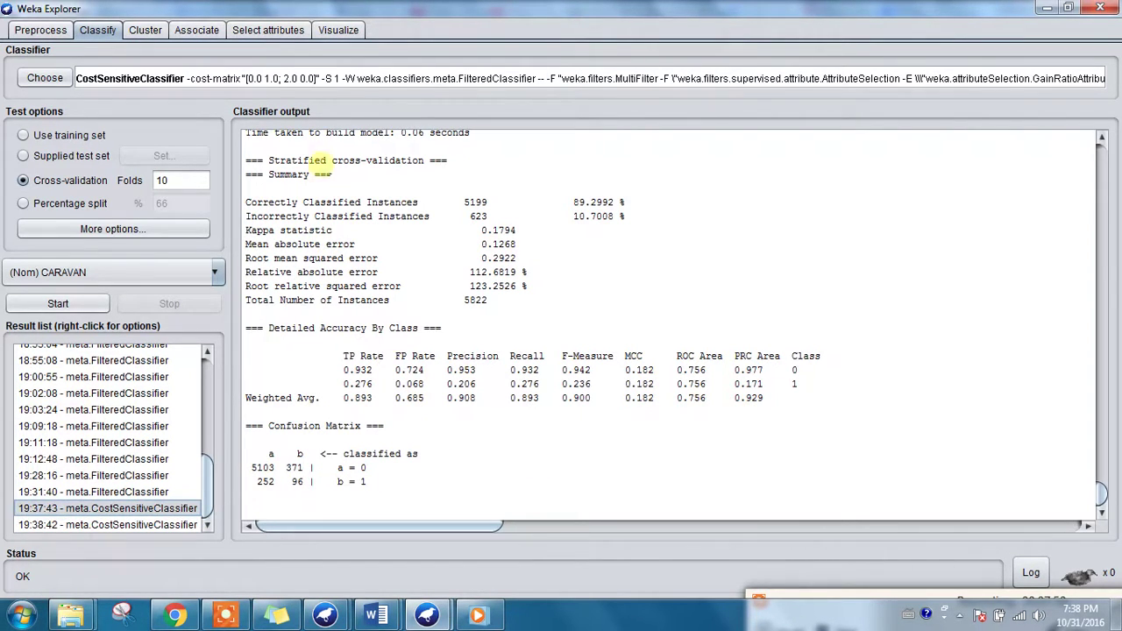
mouse_move(849, 594)
left_click_drag(849, 594, 703, 430)
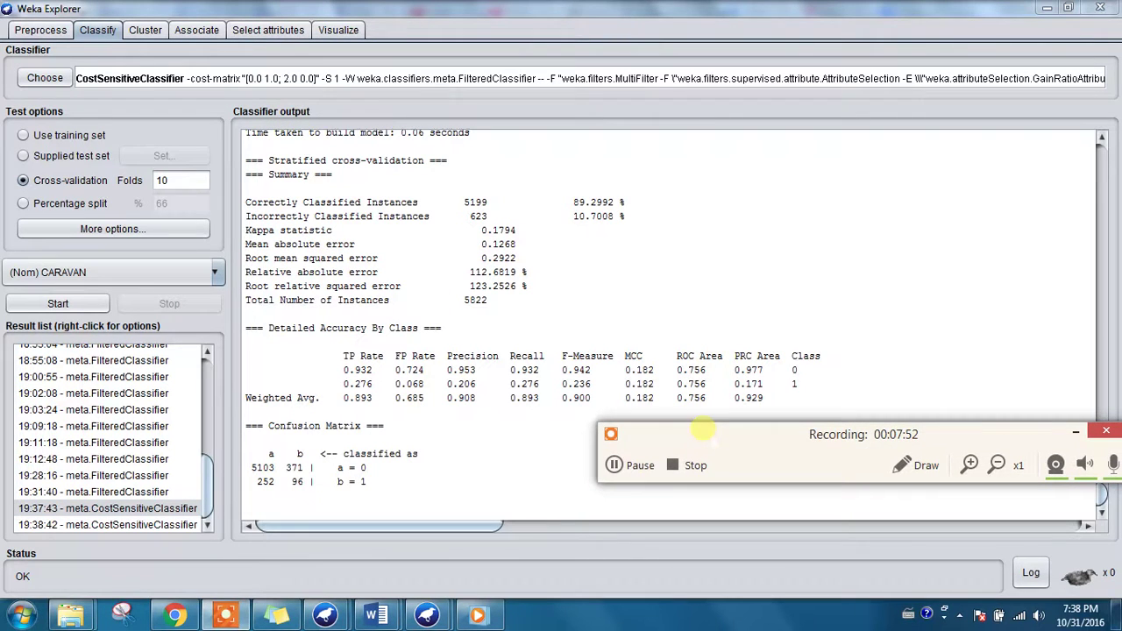